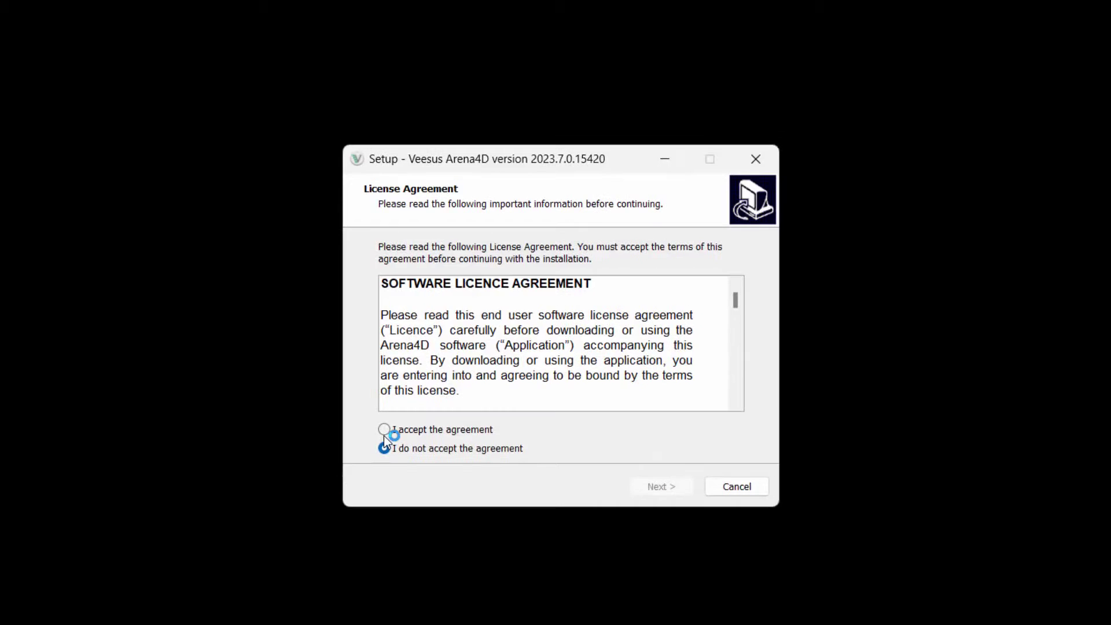
# Step: Accept the Veesus Arena4D license agreement and run a full installation in the default folder with a desktop shortcut
pyautogui.click(456, 430)
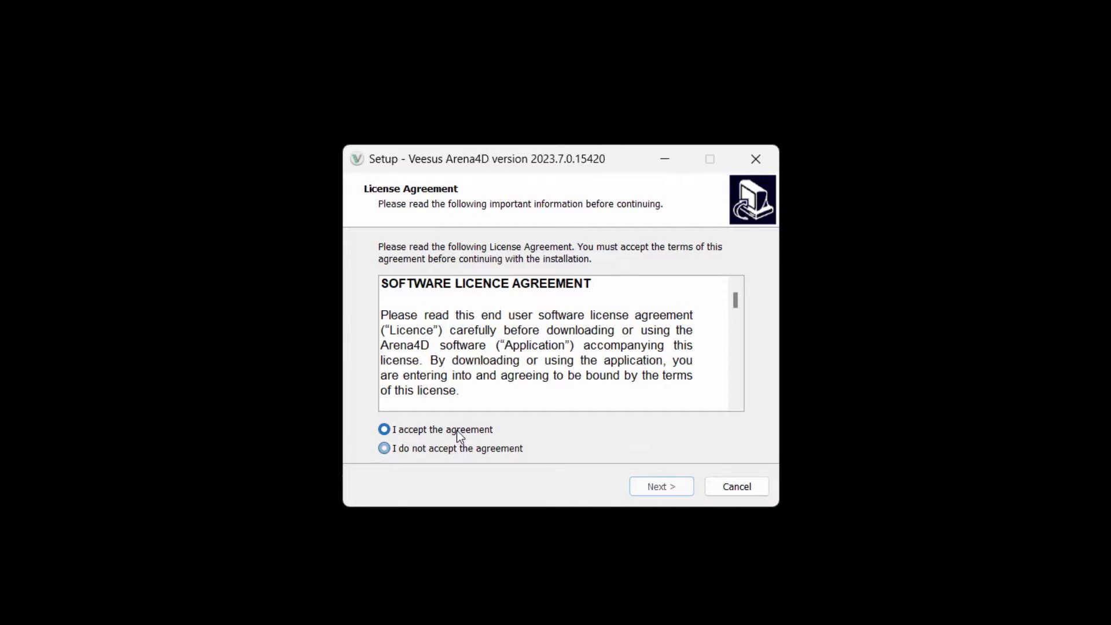
pyautogui.click(661, 492)
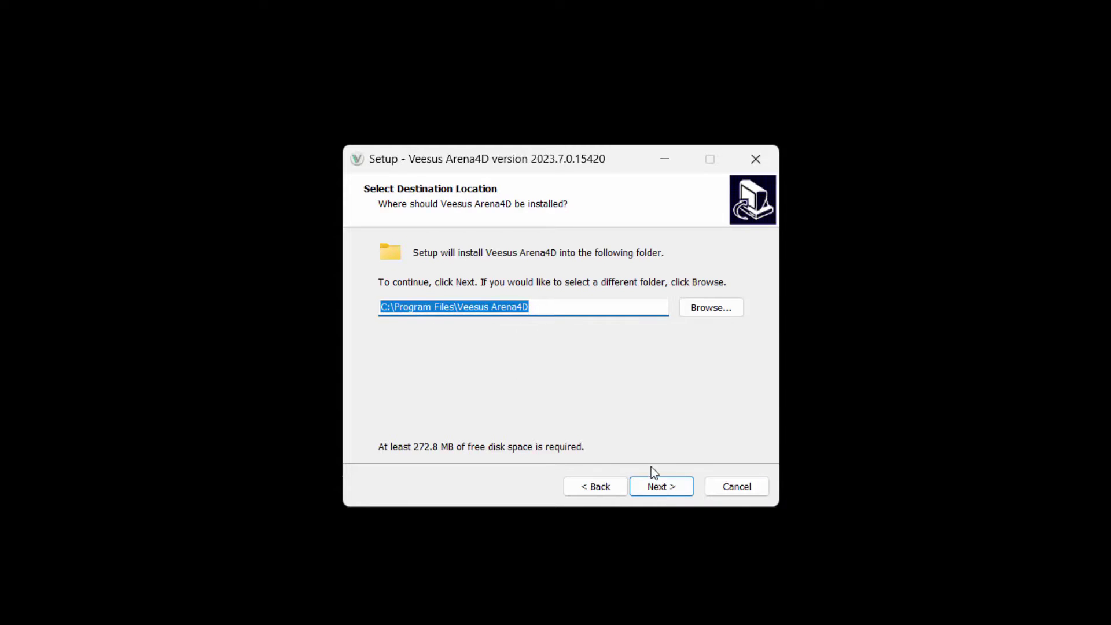
pyautogui.click(653, 487)
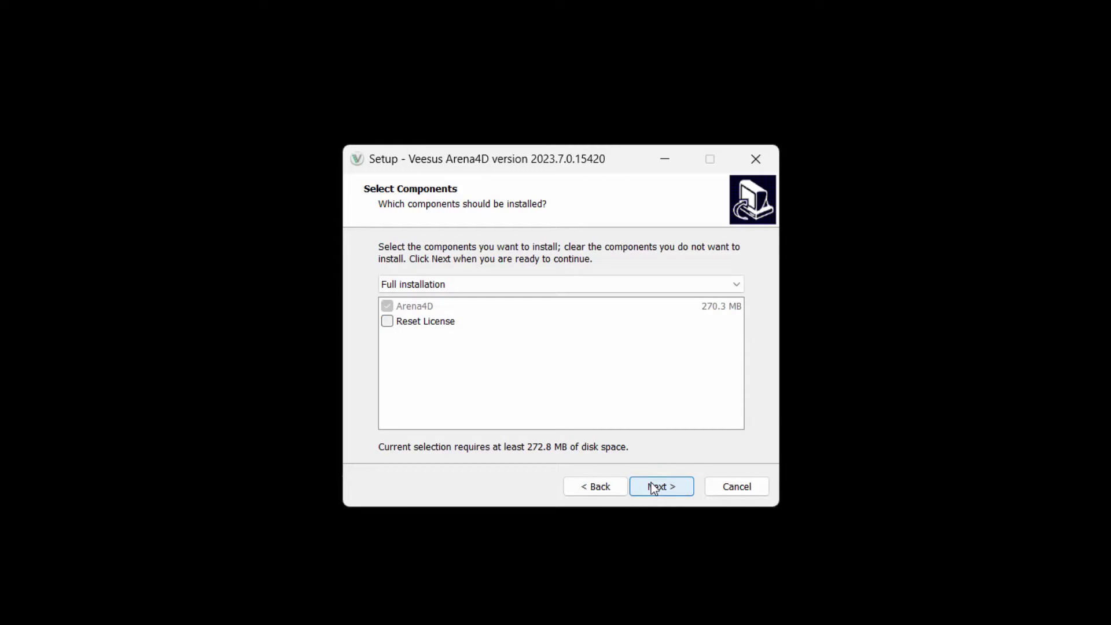
pyautogui.click(651, 483)
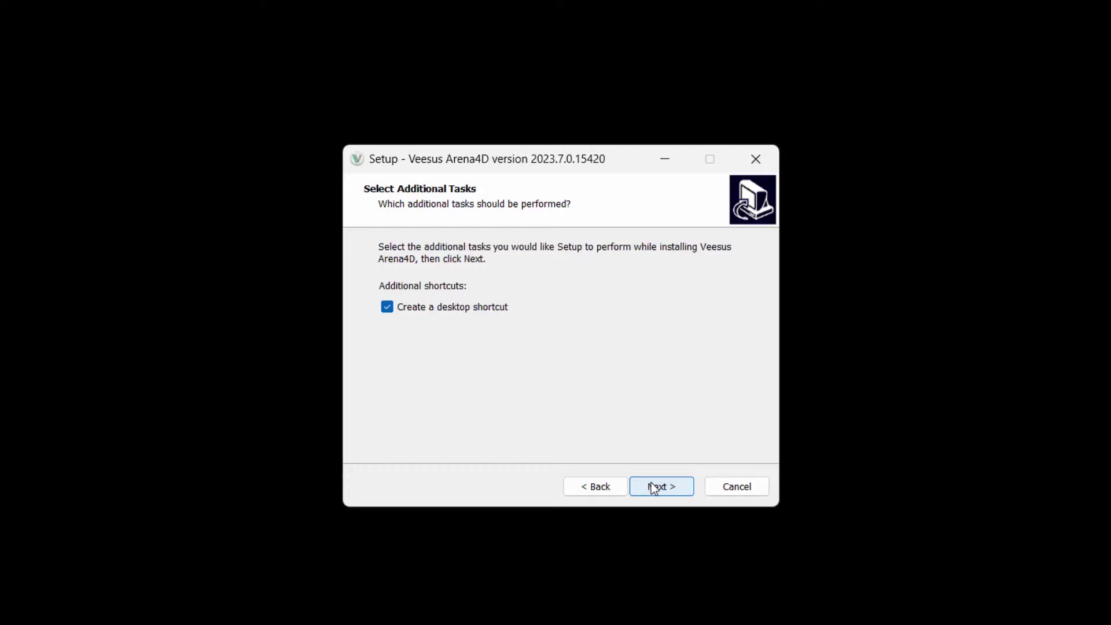
pyautogui.click(653, 486)
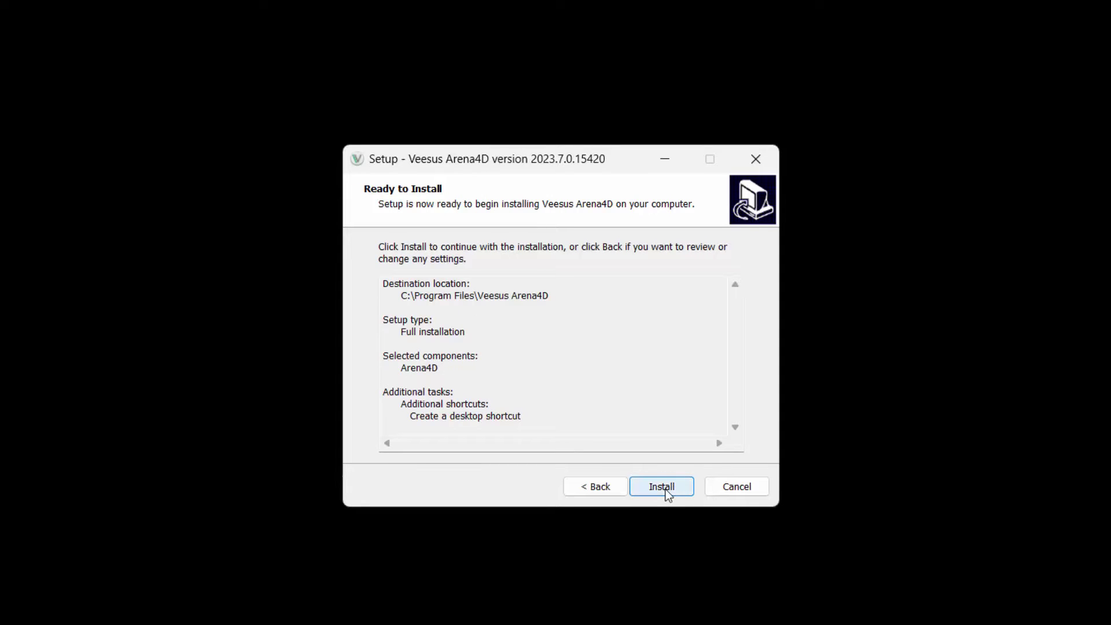
pyautogui.click(662, 486)
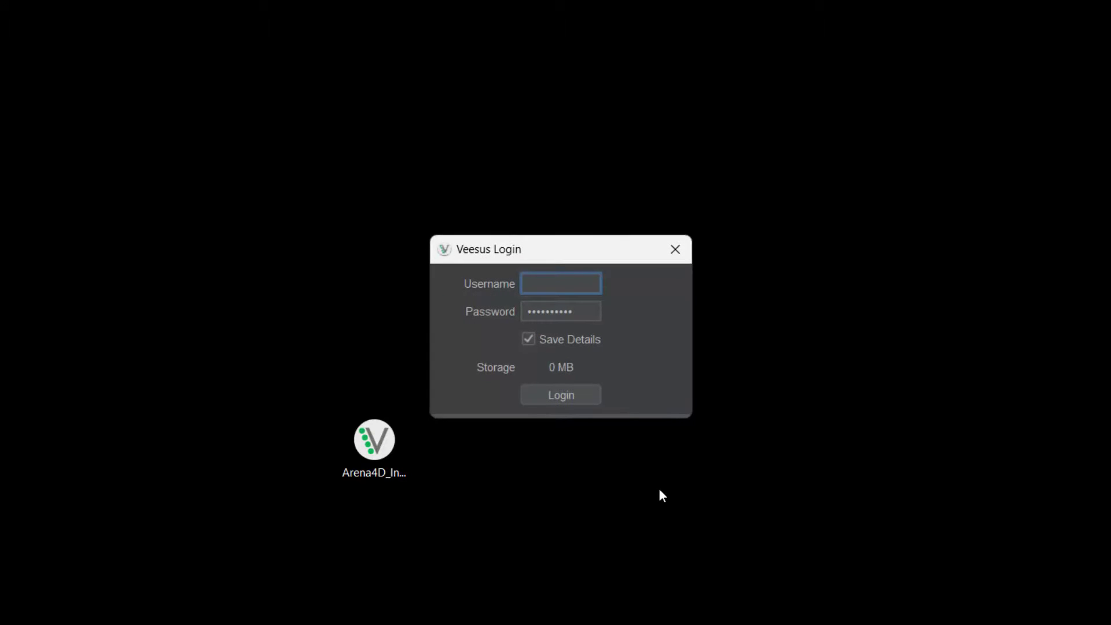
# Step: Log in to Arena4D with the account details and continue past the What's New page
pyautogui.click(586, 401)
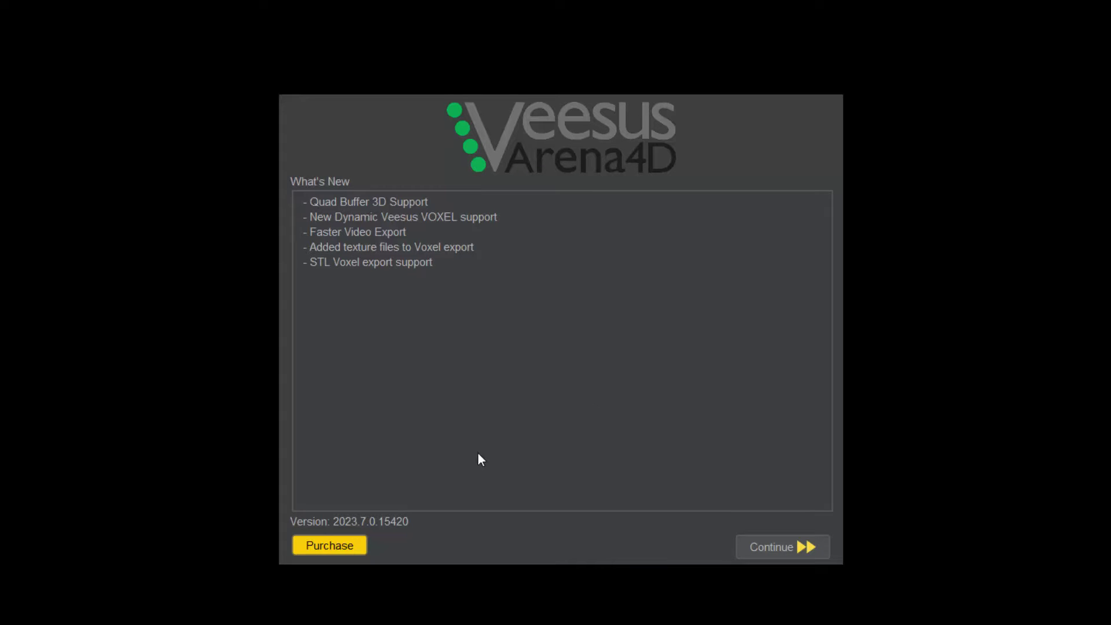
pyautogui.click(783, 555)
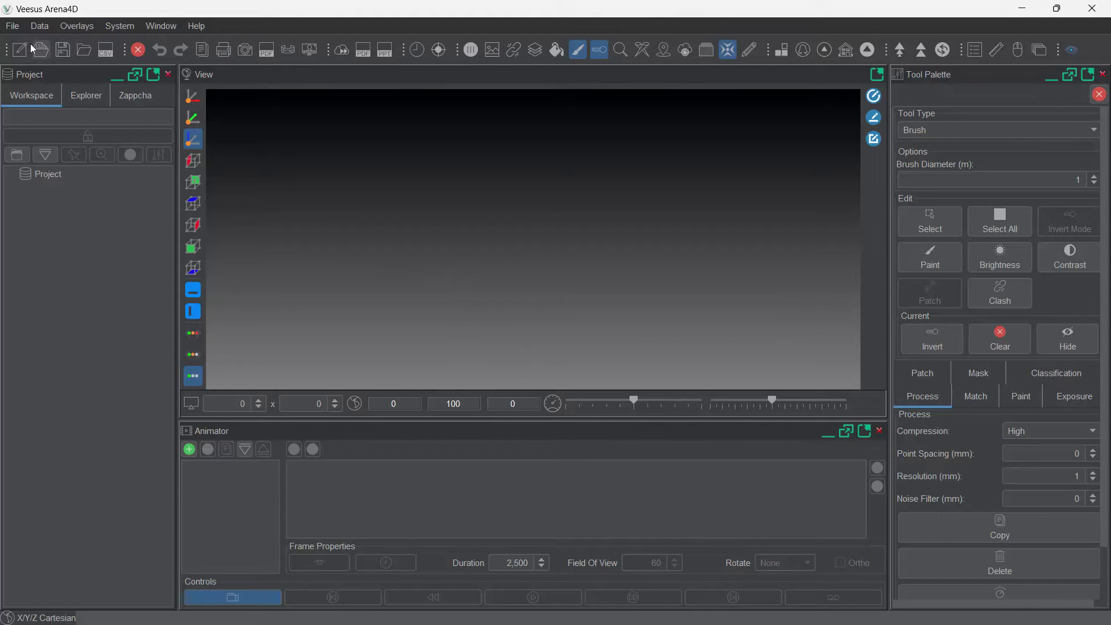
pyautogui.click(19, 29)
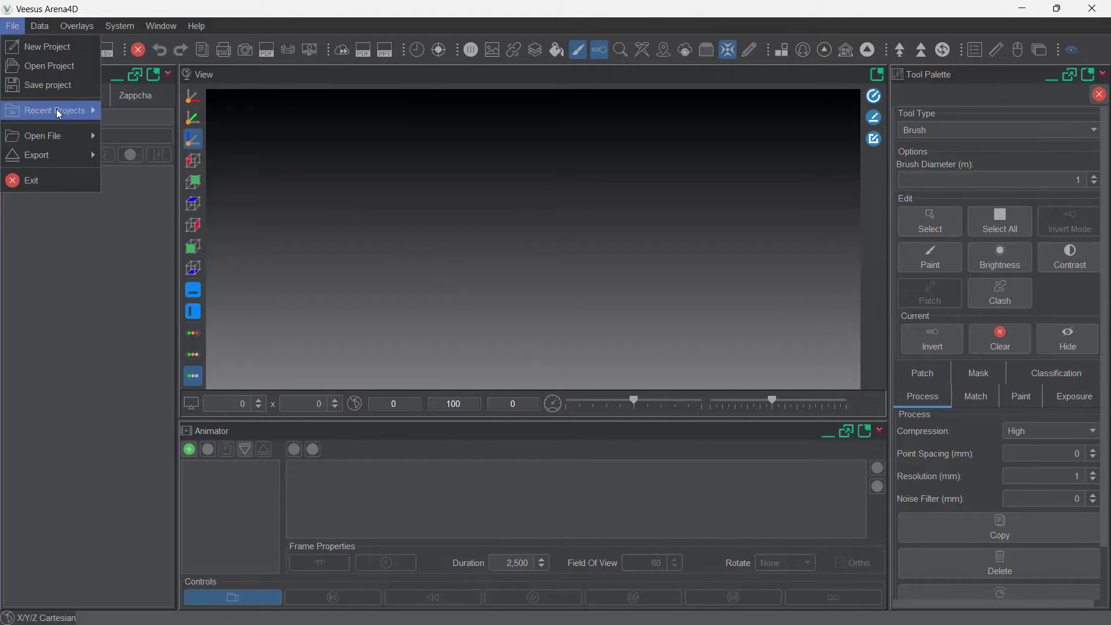
pyautogui.moveTo(71, 138)
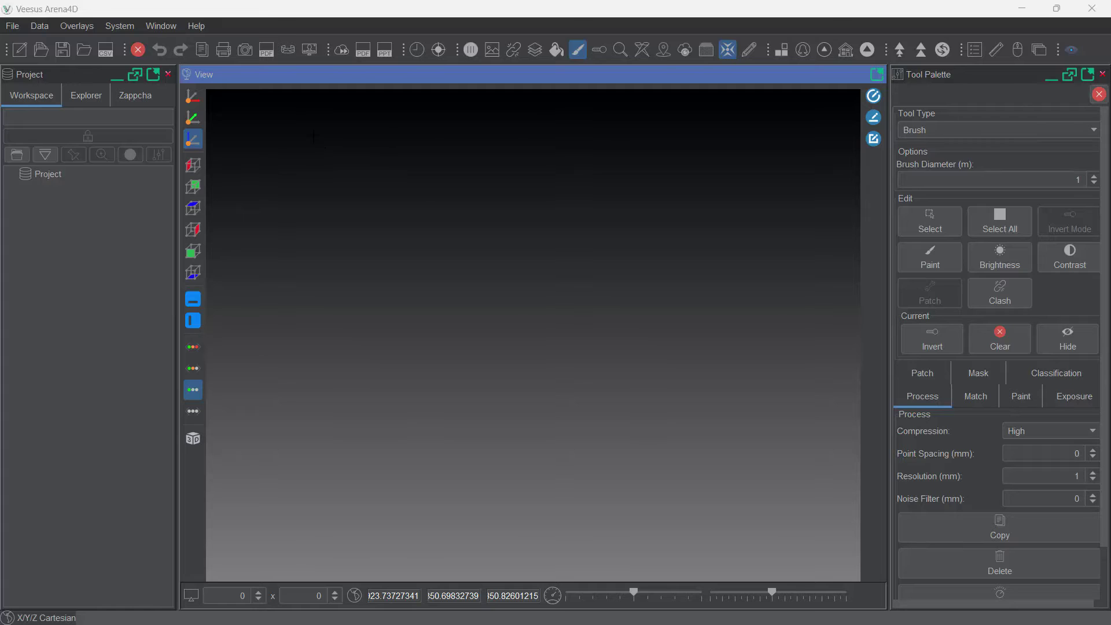
# Step: Start adding a point cloud to the project and browse to the VPC Point Clouds folder
pyautogui.rightClick(313, 136)
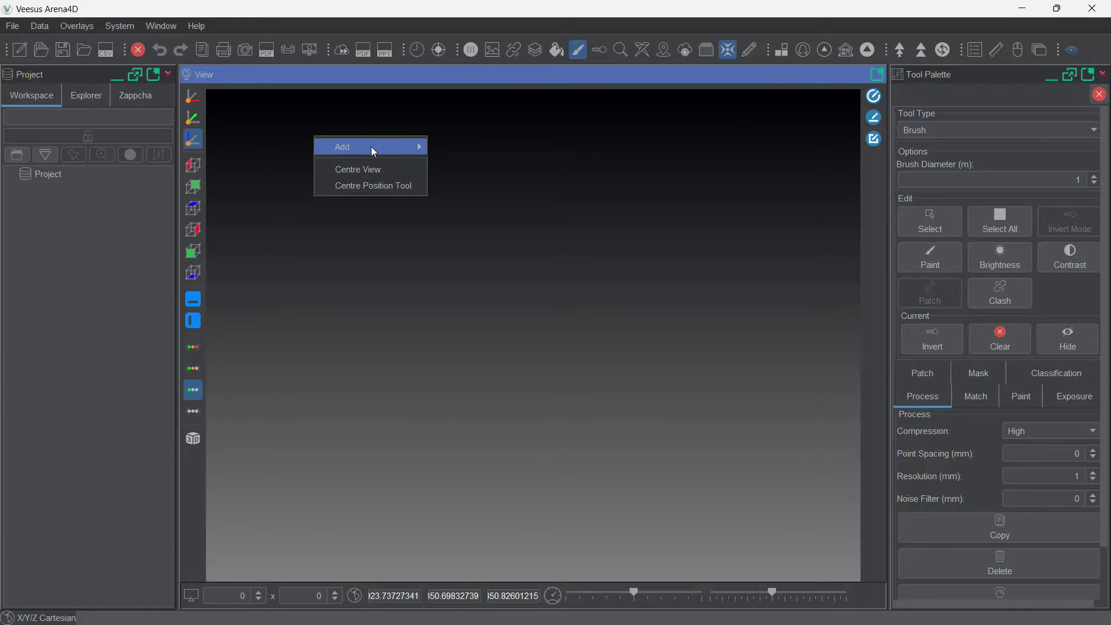
pyautogui.moveTo(382, 152)
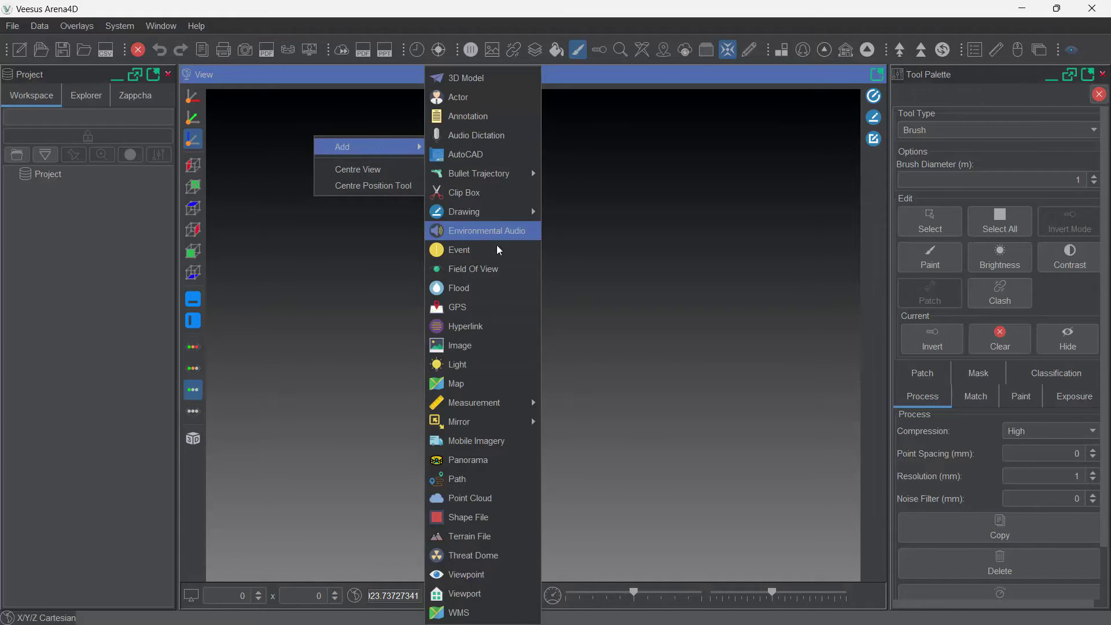
pyautogui.click(500, 497)
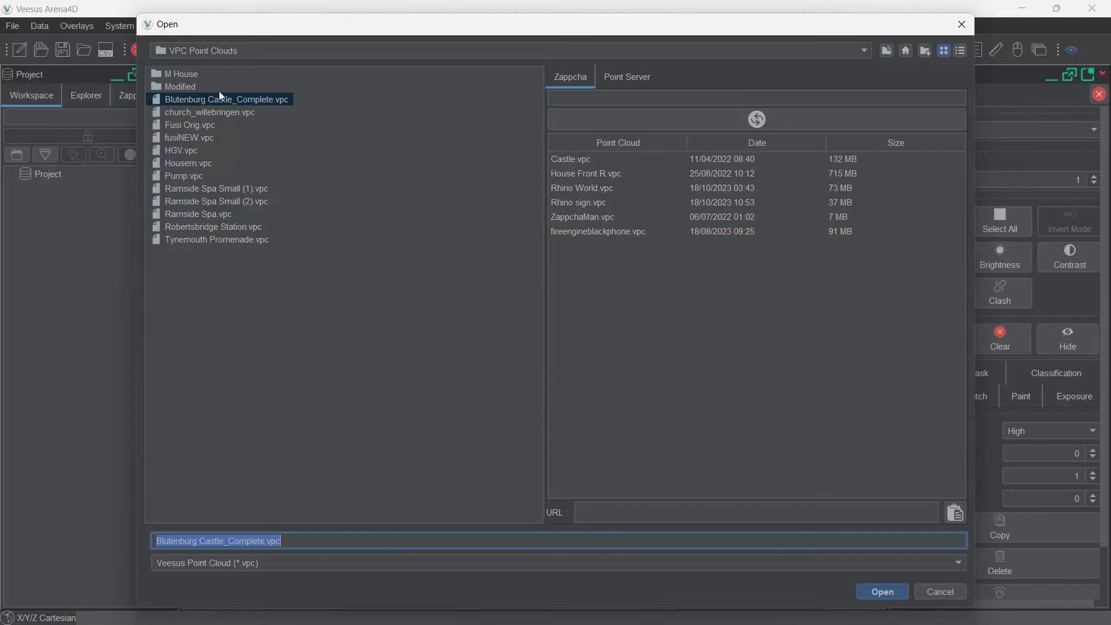
pyautogui.click(191, 54)
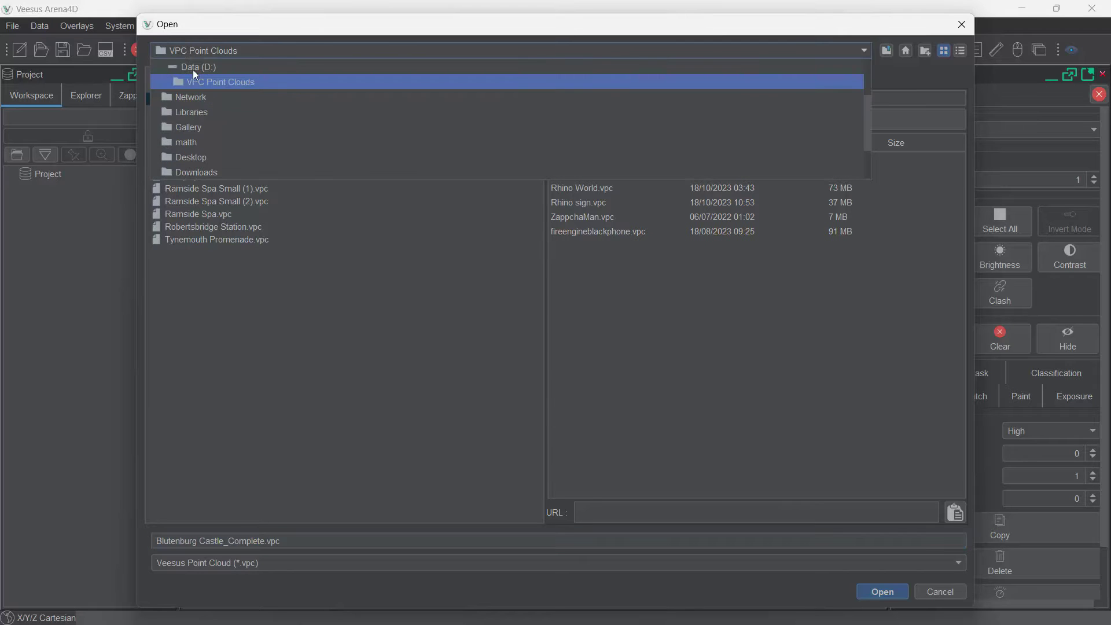
pyautogui.click(193, 80)
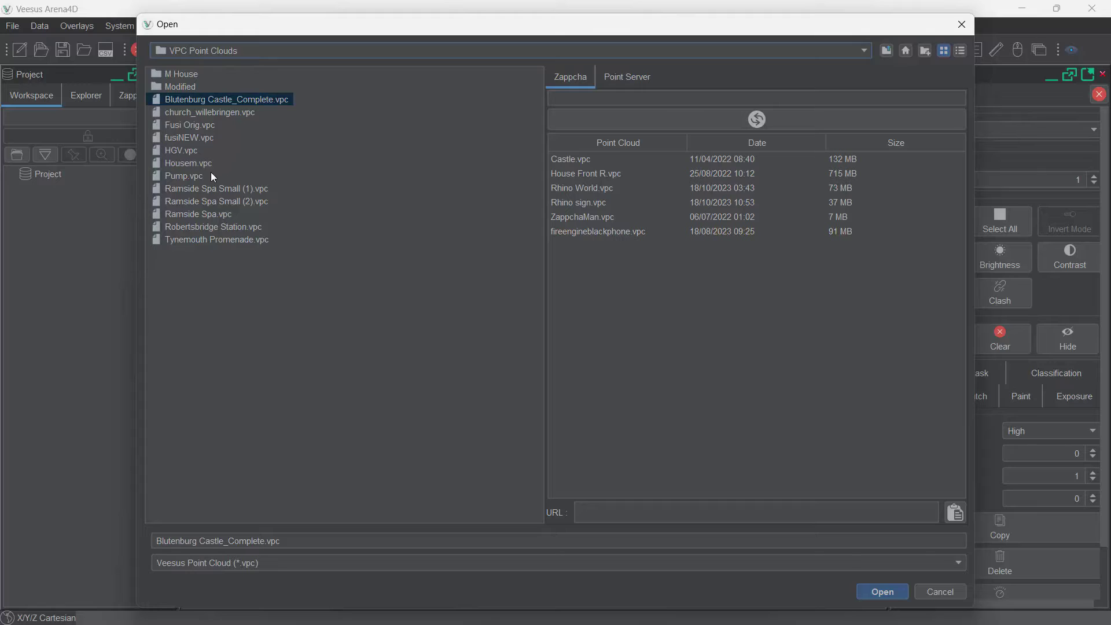
pyautogui.keyDown('shift'); pyautogui.click(193, 160); pyautogui.keyUp('shift')
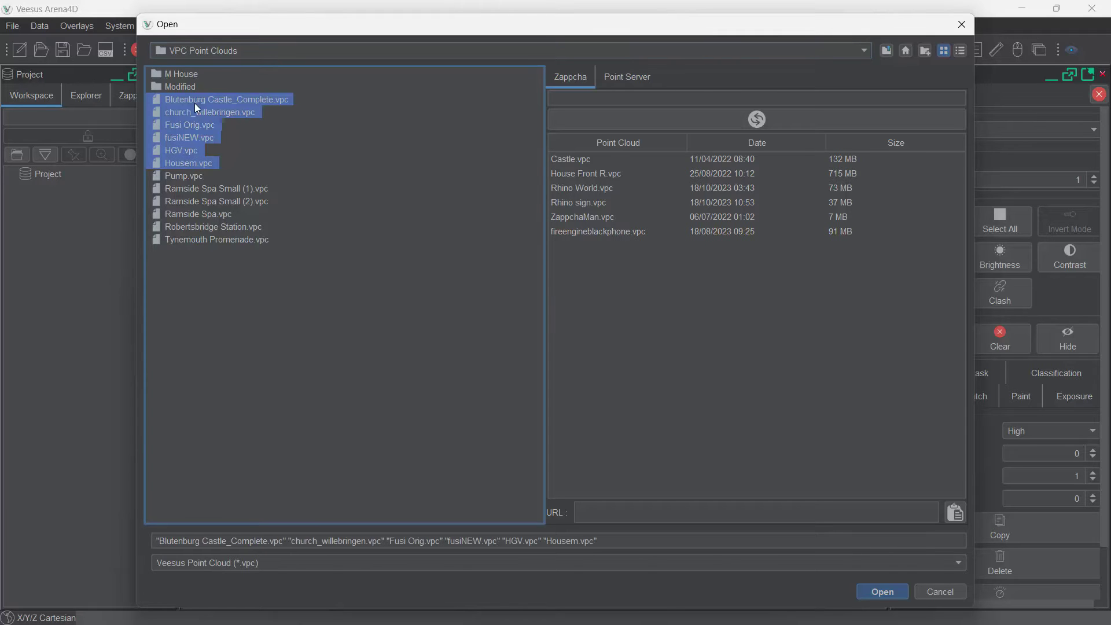
pyautogui.keyDown('ctrl'); pyautogui.click(186, 135); pyautogui.keyUp('ctrl')
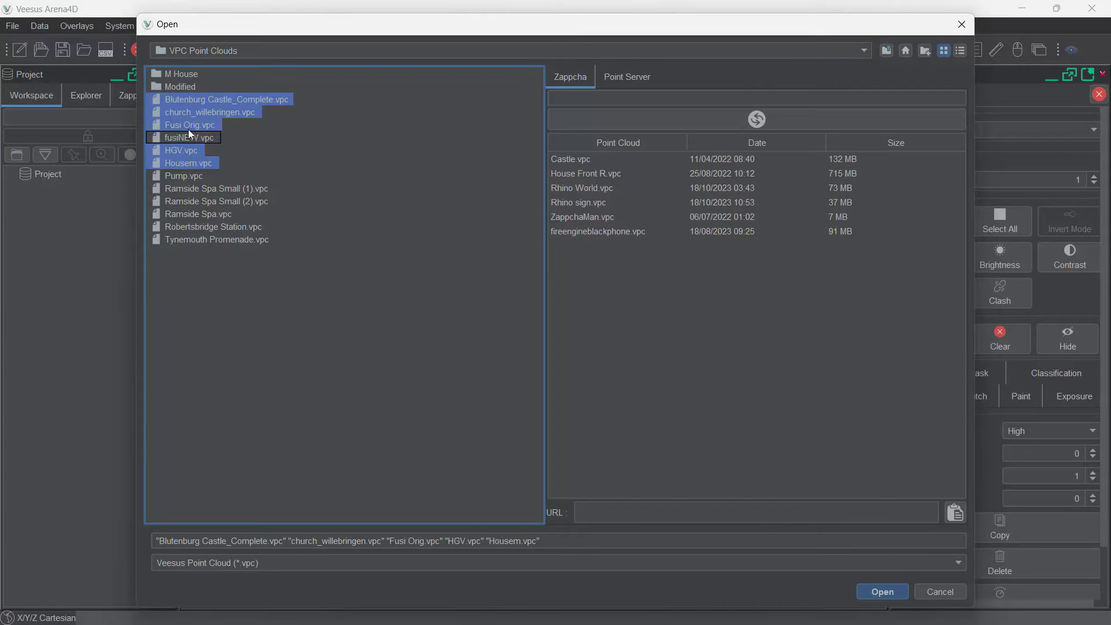
pyautogui.keyDown('ctrl'); pyautogui.click(189, 127); pyautogui.keyUp('ctrl')
# Step: Load the point cloud file Blutenburg Castle_Complete.vpc into the project
pyautogui.click(199, 101)
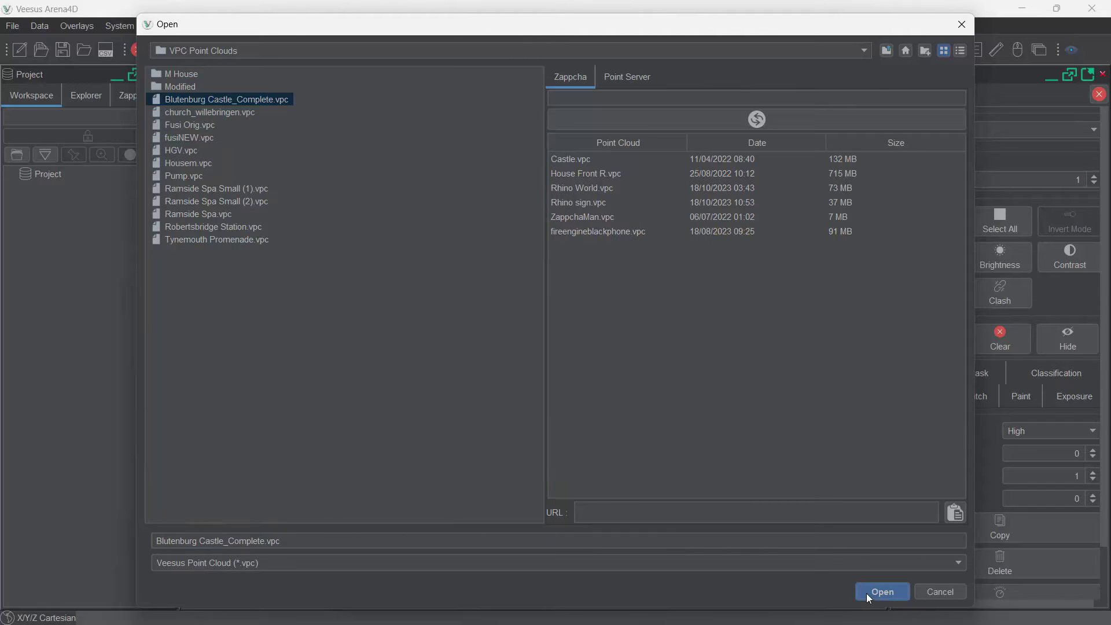
pyautogui.click(882, 592)
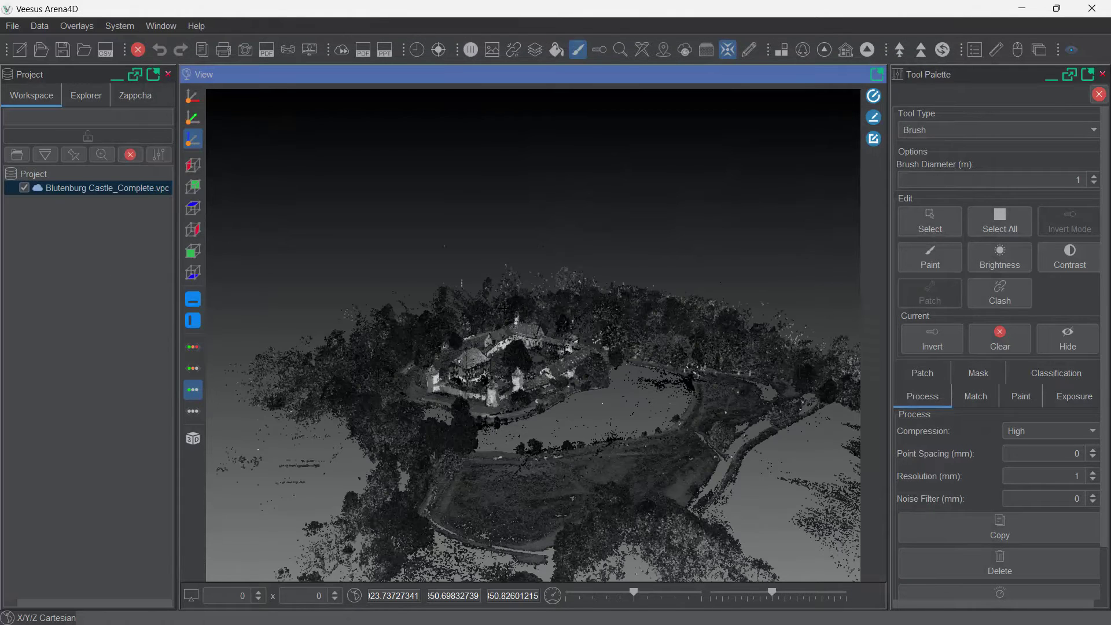
# Step: Examine the castle point cloud up close and from several angles, focusing on the chapel and courtyard
pyautogui.moveTo(486, 348); pyautogui.dragTo(518, 324)
pyautogui.scroll(10, 524, 320)
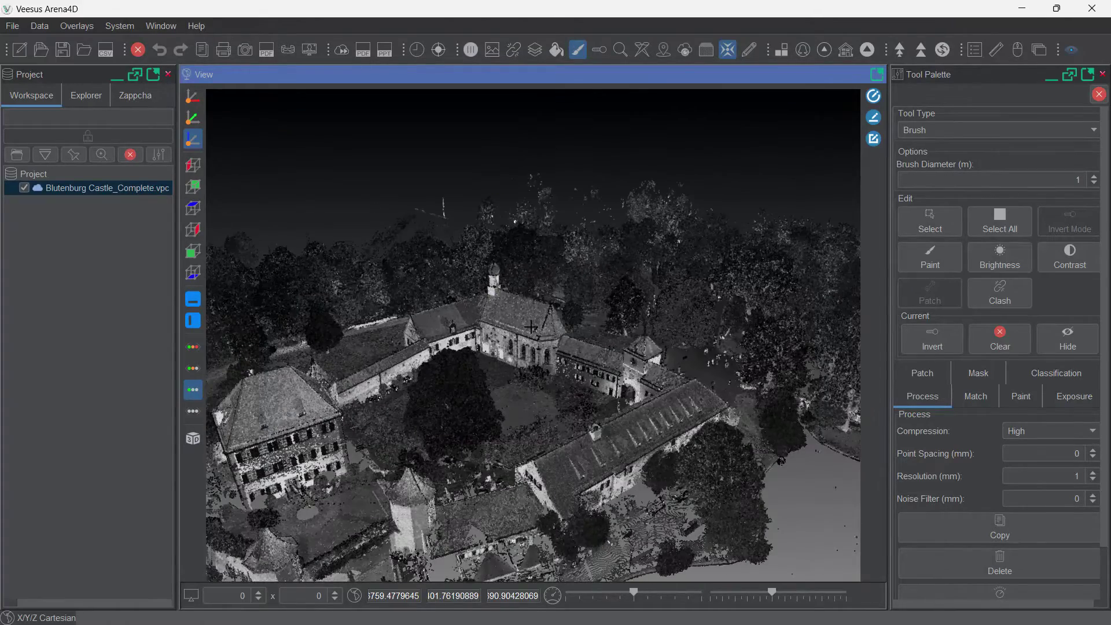
pyautogui.scroll(5, 498, 281)
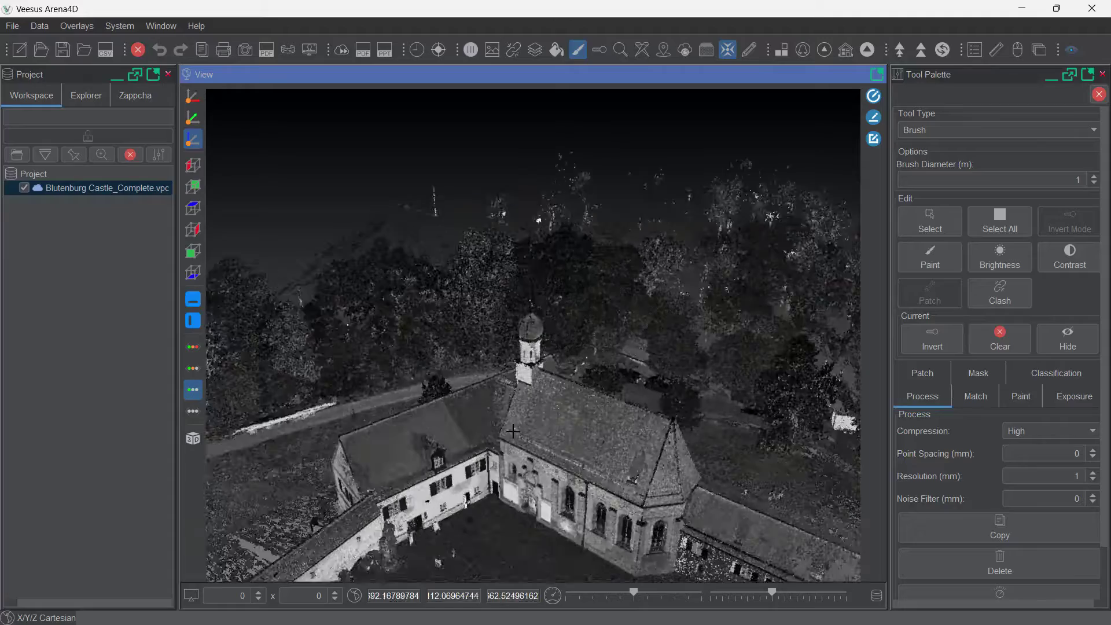
pyautogui.scroll(3, 514, 429)
pyautogui.moveTo(528, 317); pyautogui.dragTo(646, 414)
pyautogui.moveTo(646, 414); pyautogui.dragTo(455, 415, button='right')
pyautogui.doubleClick(787, 299)
pyautogui.moveTo(347, 425); pyautogui.dragTo(476, 423)
pyautogui.scroll(3, 476, 423)
pyautogui.scroll(3, 476, 423)
pyautogui.scroll(-8, 476, 424)
pyautogui.moveTo(569, 456); pyautogui.dragTo(768, 473)
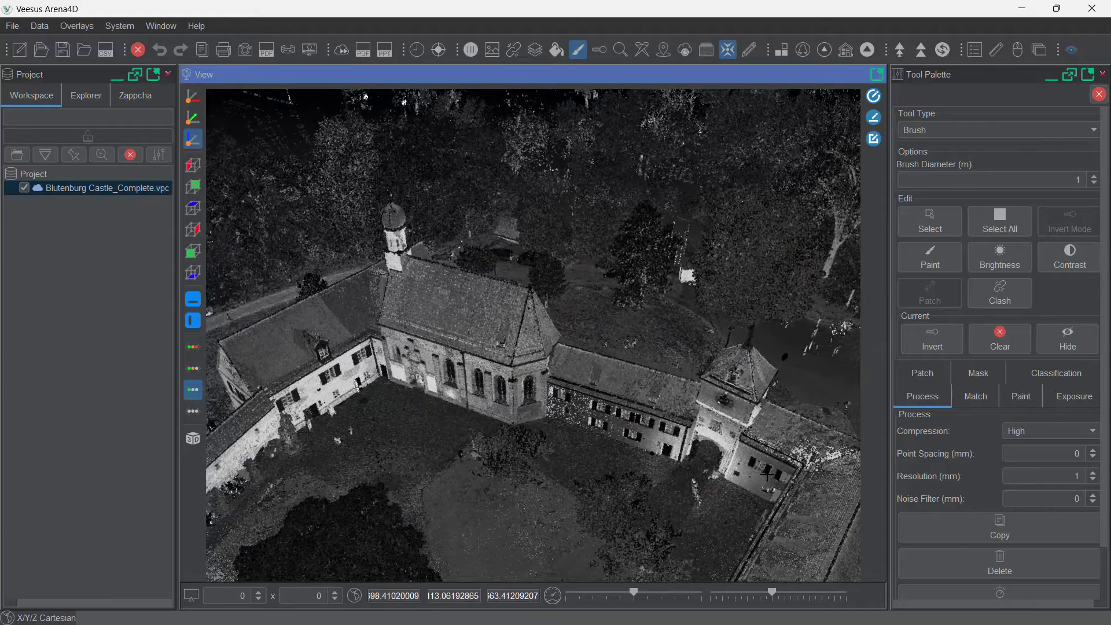
# Step: Display the castle point cloud in its colours and bring the chapel into close view
pyautogui.click(557, 51)
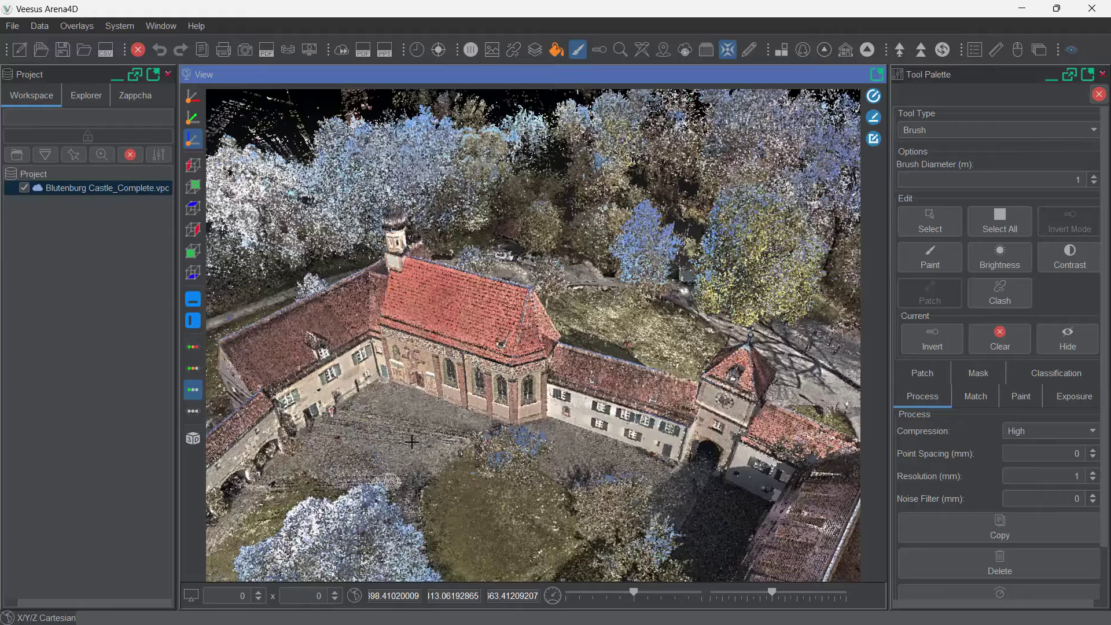
pyautogui.scroll(8, 393, 391)
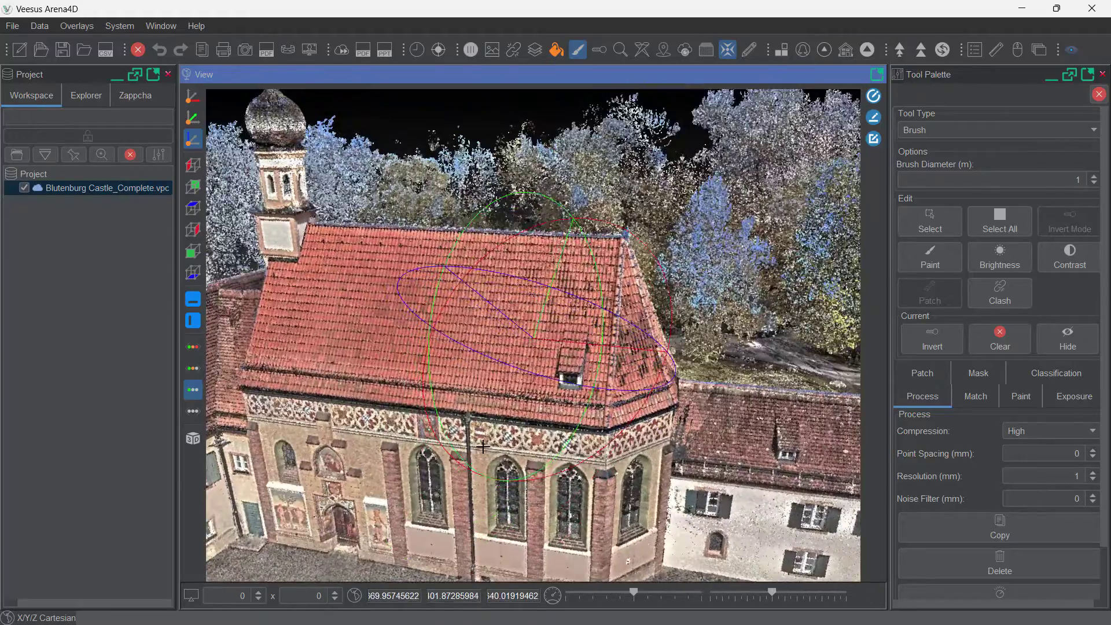
pyautogui.moveTo(483, 447); pyautogui.dragTo(497, 386, button='middle')
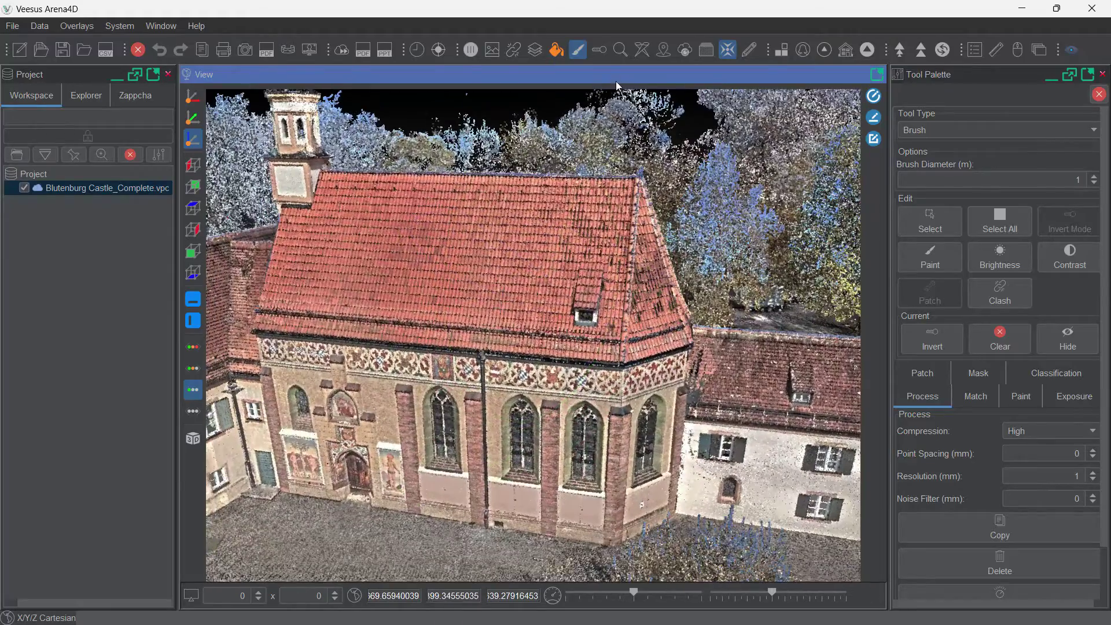
# Step: Turn on gap-filling for the displayed points, comparing the chapel's facade and windows with and without it
pyautogui.click(600, 53)
pyautogui.moveTo(605, 325); pyautogui.dragTo(574, 521)
pyautogui.scroll(6, 574, 521)
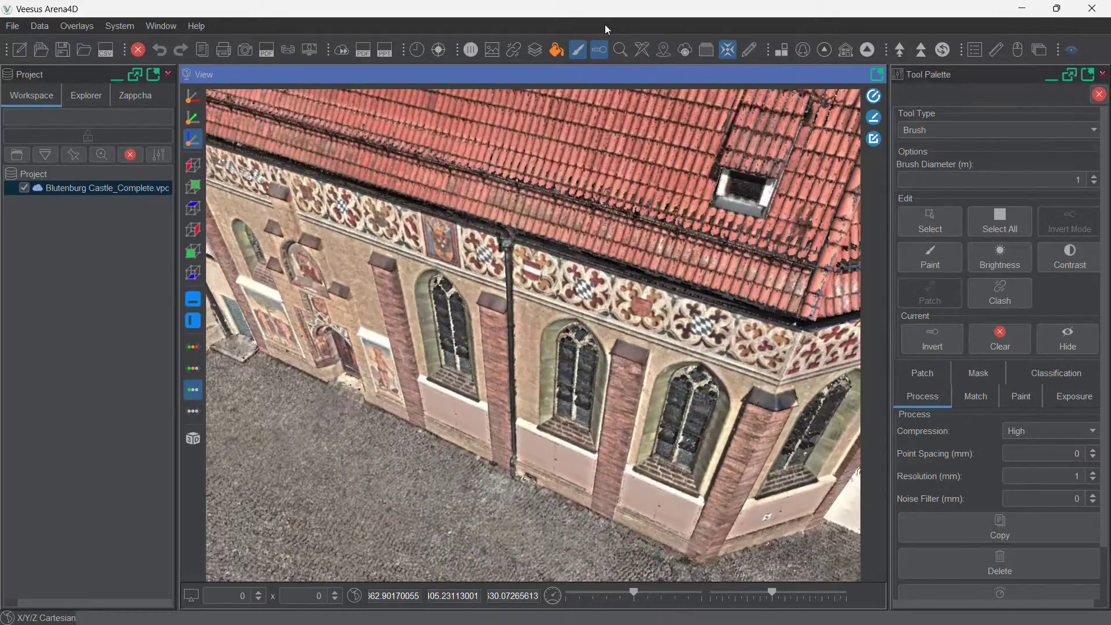
pyautogui.moveTo(596, 520)
pyautogui.mouseDown()
pyautogui.moveTo(584, 505)
pyautogui.moveTo(611, 516)
pyautogui.mouseUp()
pyautogui.scroll(2, 584, 504)
pyautogui.scroll(2, 584, 504)
pyautogui.scroll(4, 611, 516)
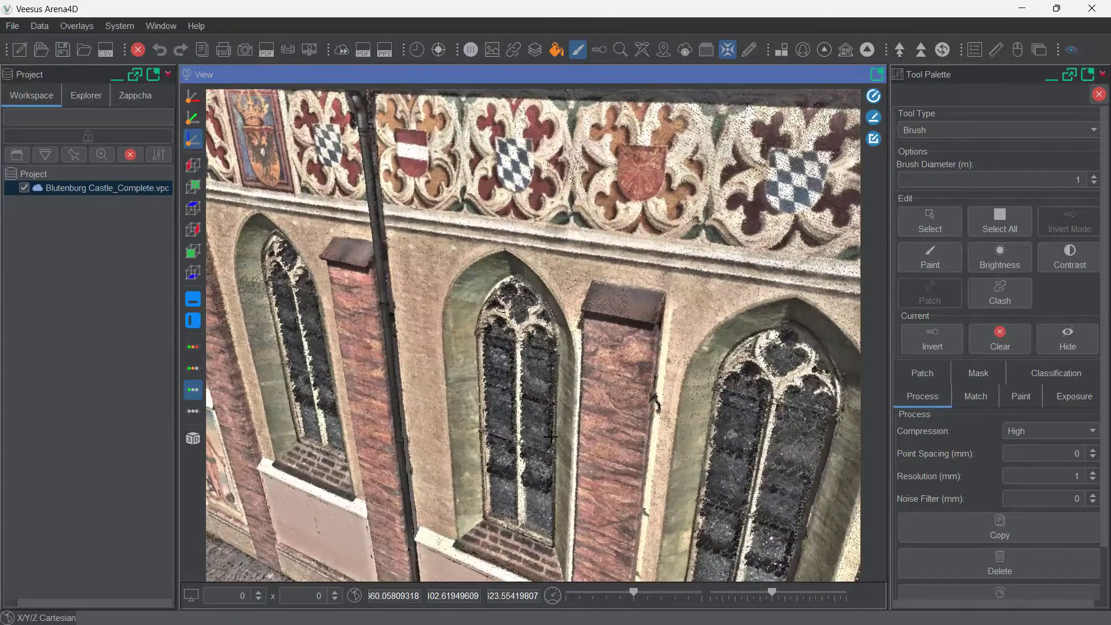
pyautogui.click(600, 51)
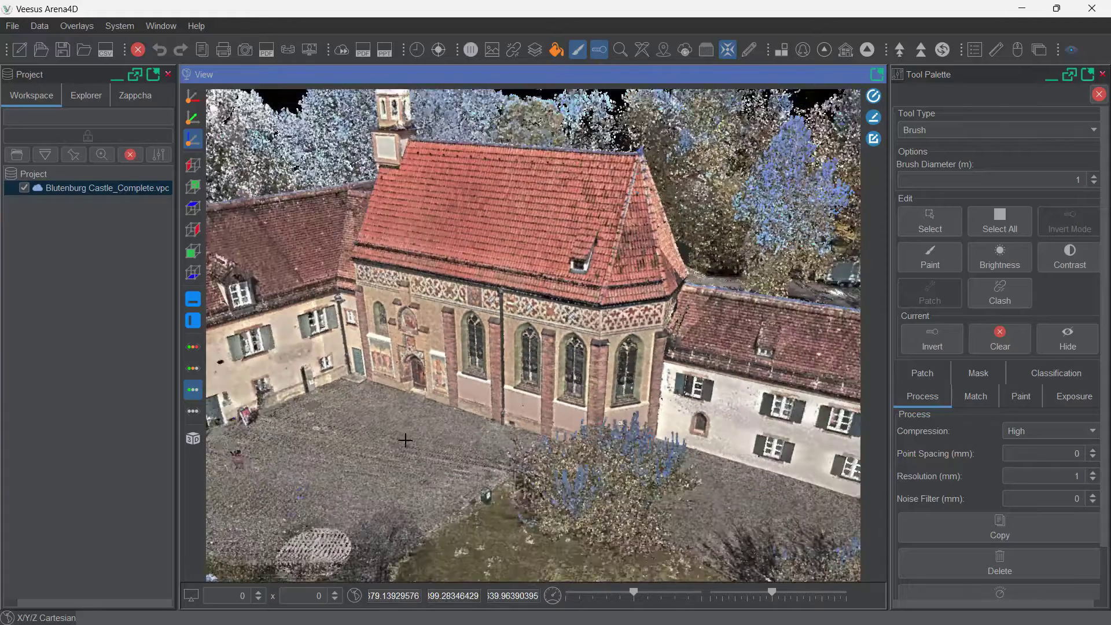
# Step: Set the point display quality to the second-highest level, comparing it with the lowest level on the chapel facade
pyautogui.moveTo(406, 441); pyautogui.dragTo(399, 472)
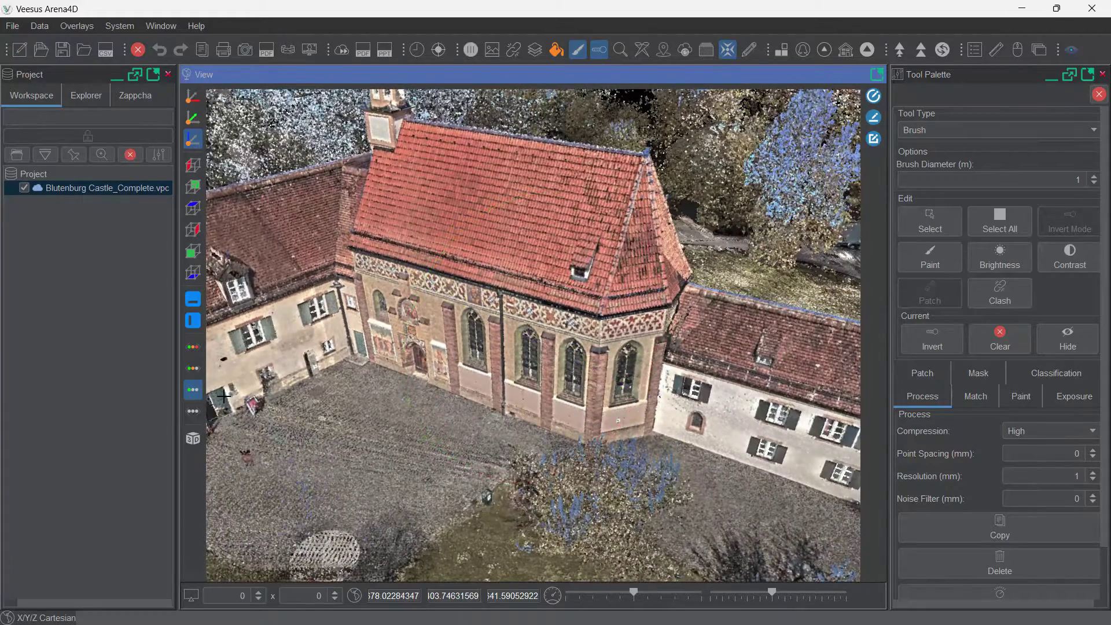
pyautogui.click(194, 368)
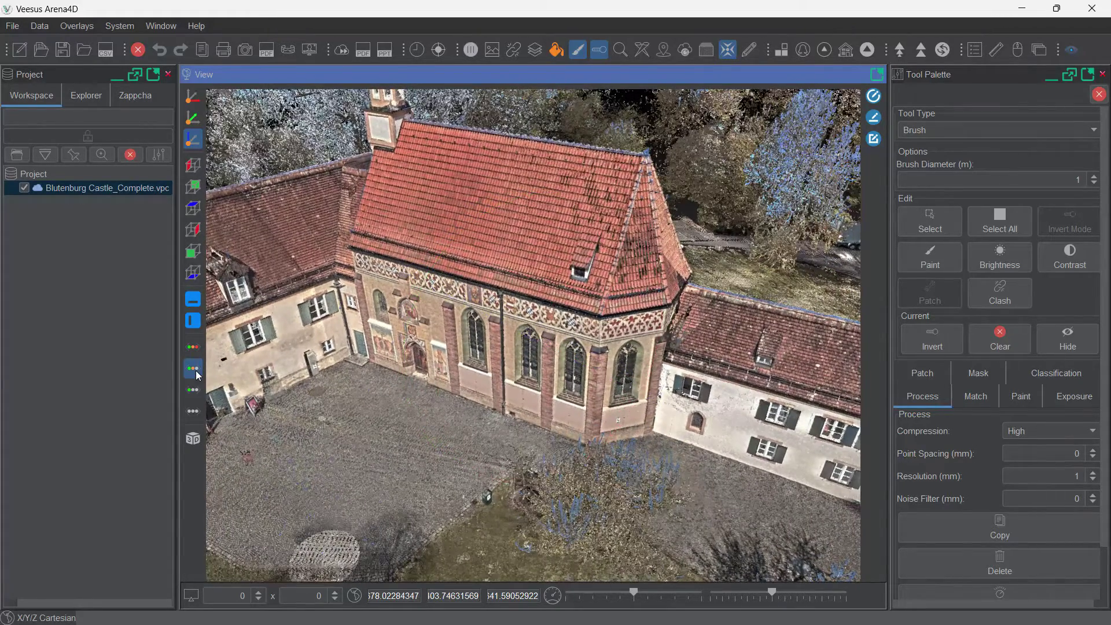
pyautogui.scroll(5, 433, 324)
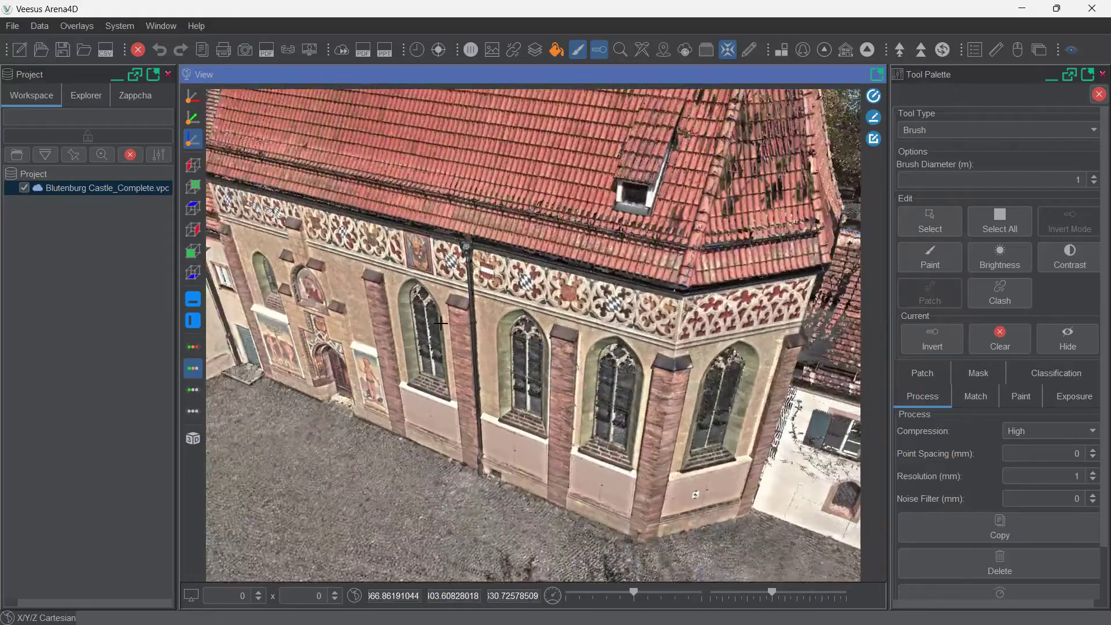
pyautogui.moveTo(433, 324); pyautogui.dragTo(376, 324)
pyautogui.click(193, 412)
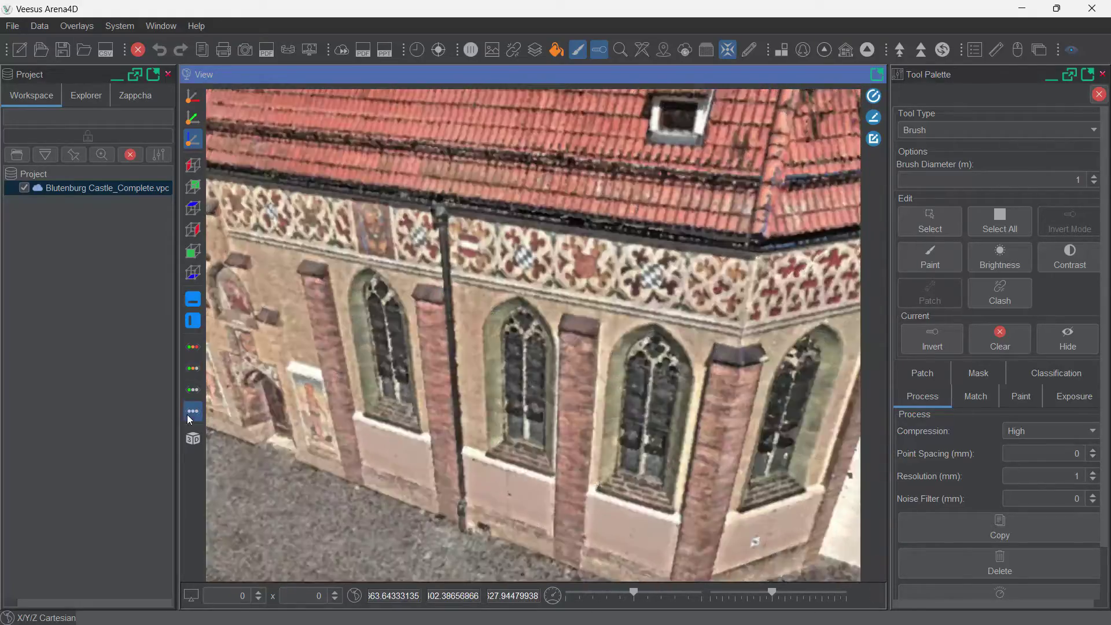
pyautogui.click(193, 368)
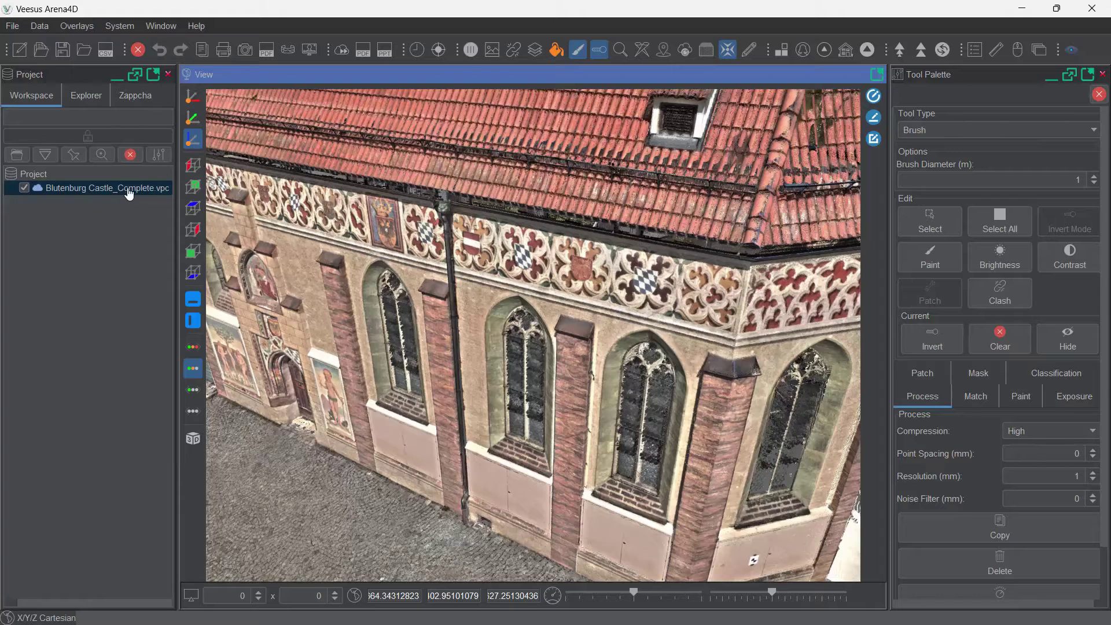
# Step: Open the properties of the Blutenburg Castle_Complete.vpc point cloud
pyautogui.rightClick(126, 193)
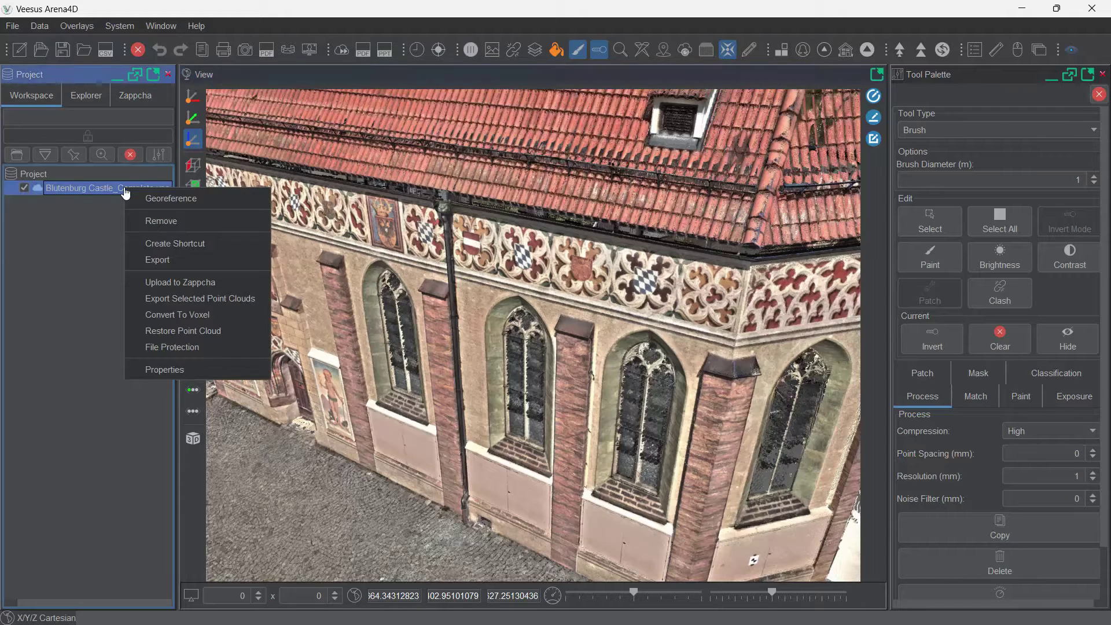
pyautogui.click(178, 373)
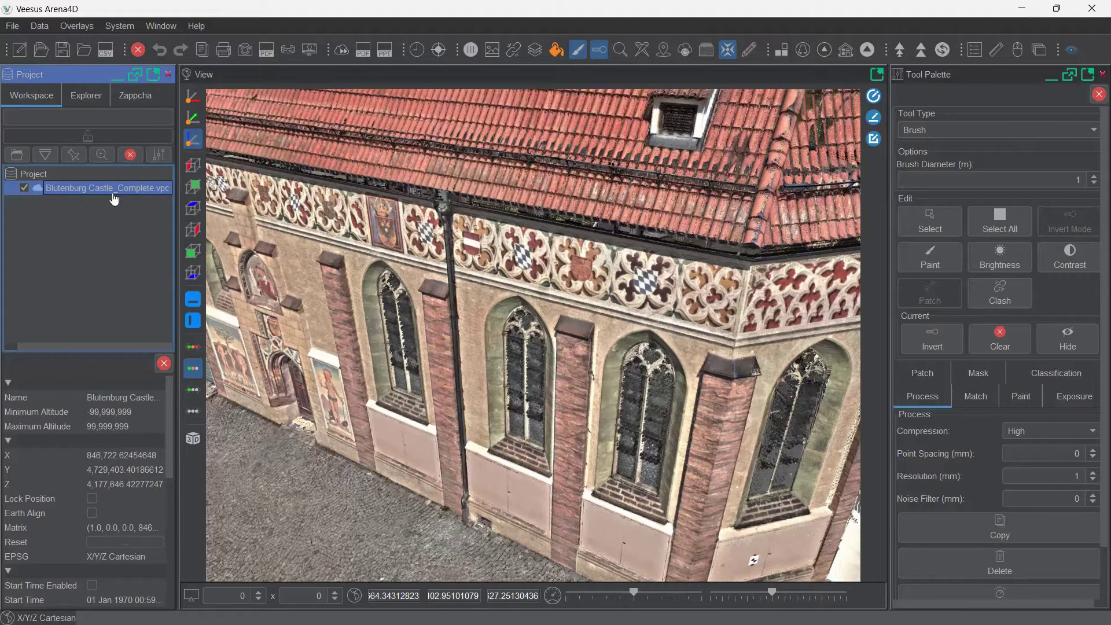
# Step: Close the point cloud's properties, reopen them and bring up the settings for point size, quality and opacity
pyautogui.click(160, 362)
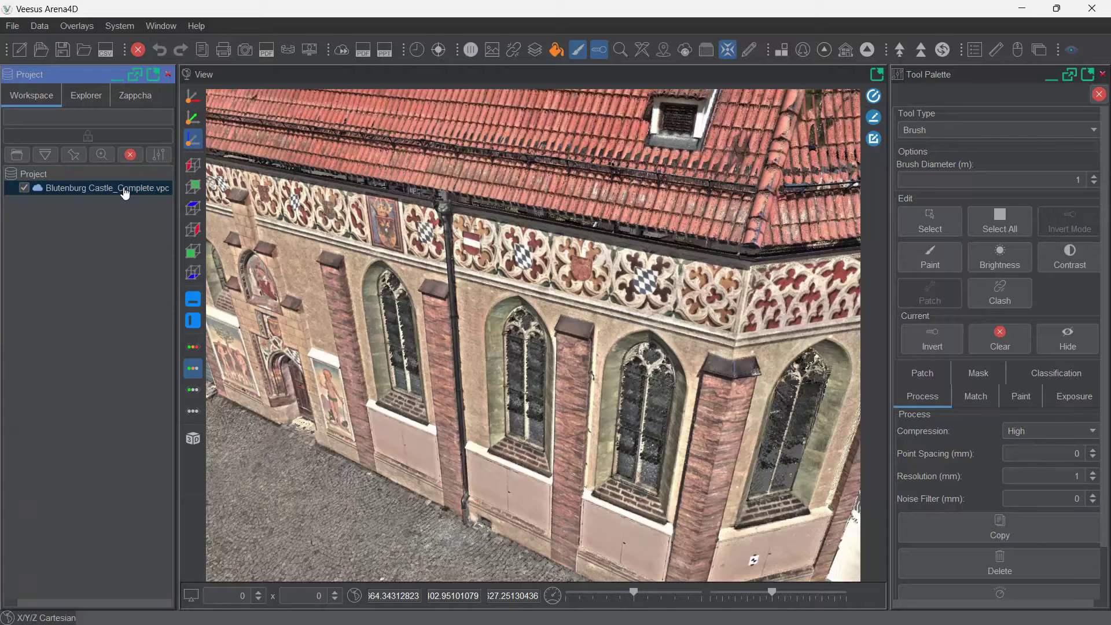
pyautogui.click(159, 155)
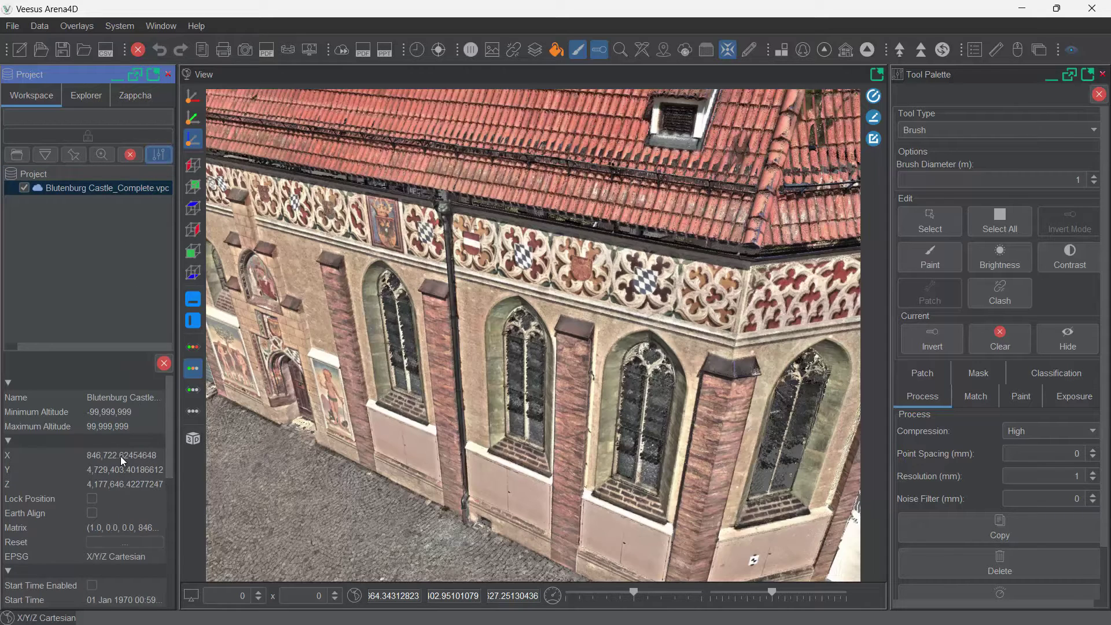
pyautogui.scroll(-6, 120, 456)
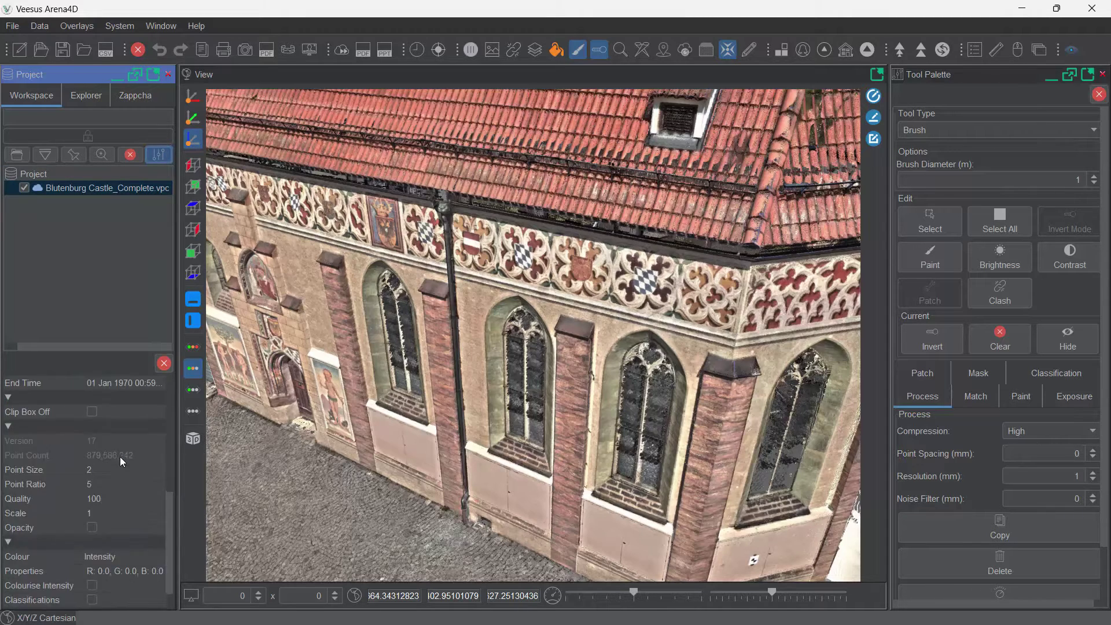
pyautogui.scroll(-2, 119, 457)
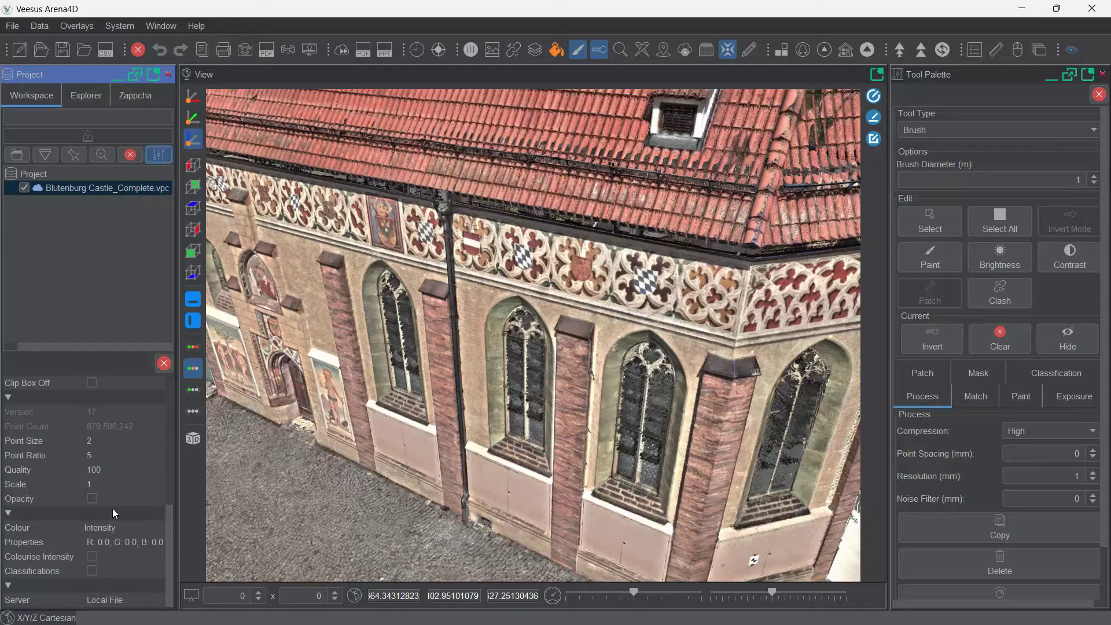
# Step: Set the point cloud's point size to 4 after trying 3, and check the effect on the chapel facade
pyautogui.click(108, 471)
pyautogui.click(94, 442)
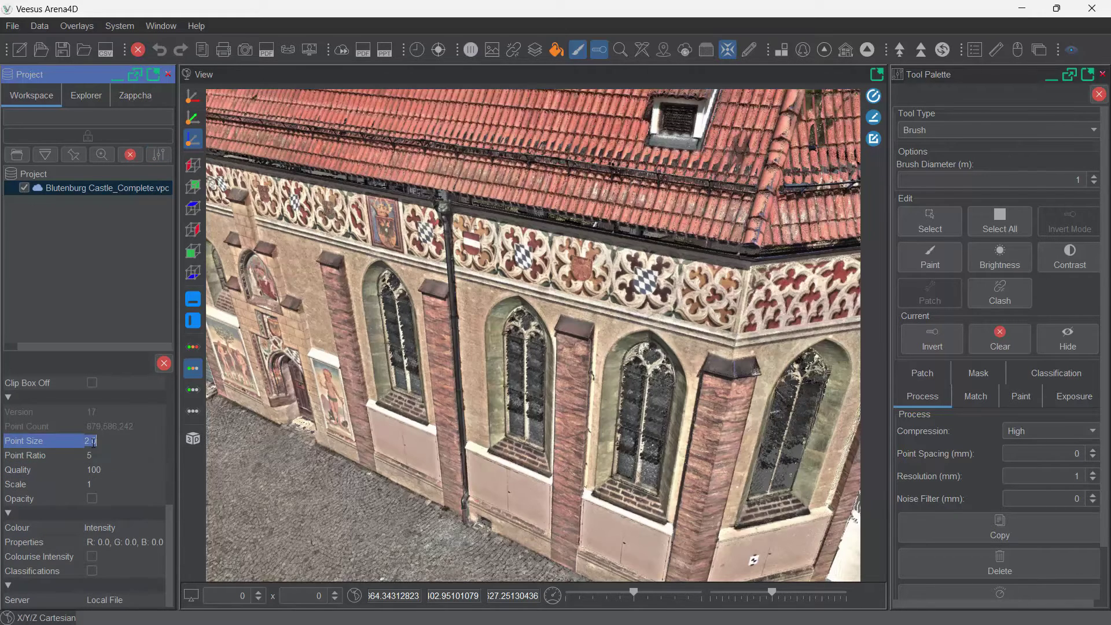
pyautogui.write('3')
pyautogui.write('4')
pyautogui.click(287, 448)
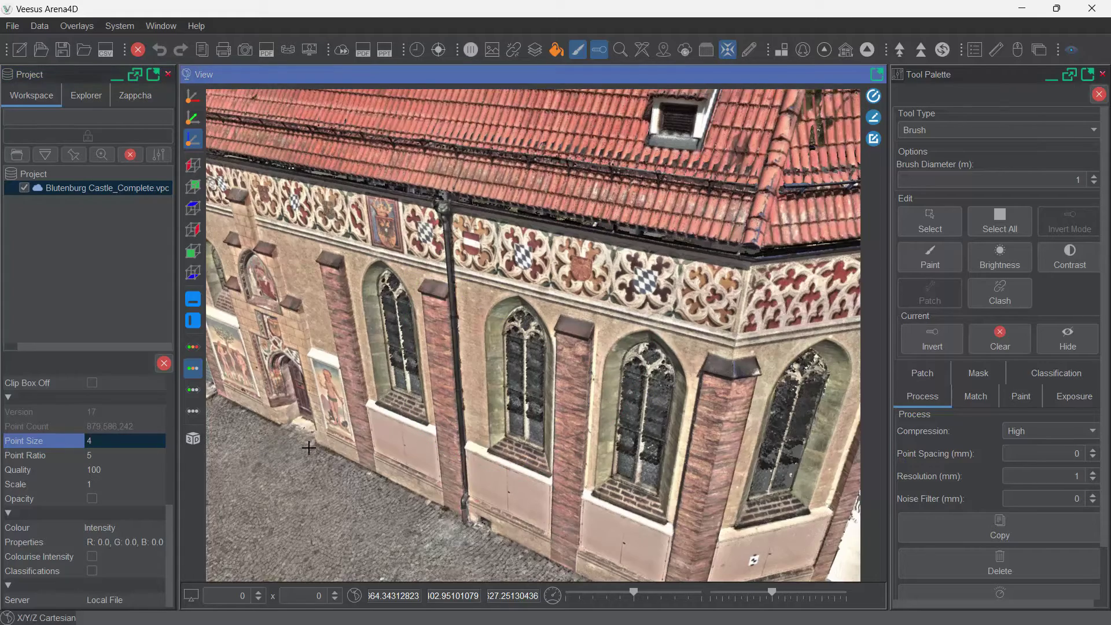
pyautogui.moveTo(360, 415)
pyautogui.mouseDown()
pyautogui.moveTo(431, 412)
pyautogui.moveTo(377, 418)
pyautogui.mouseUp()
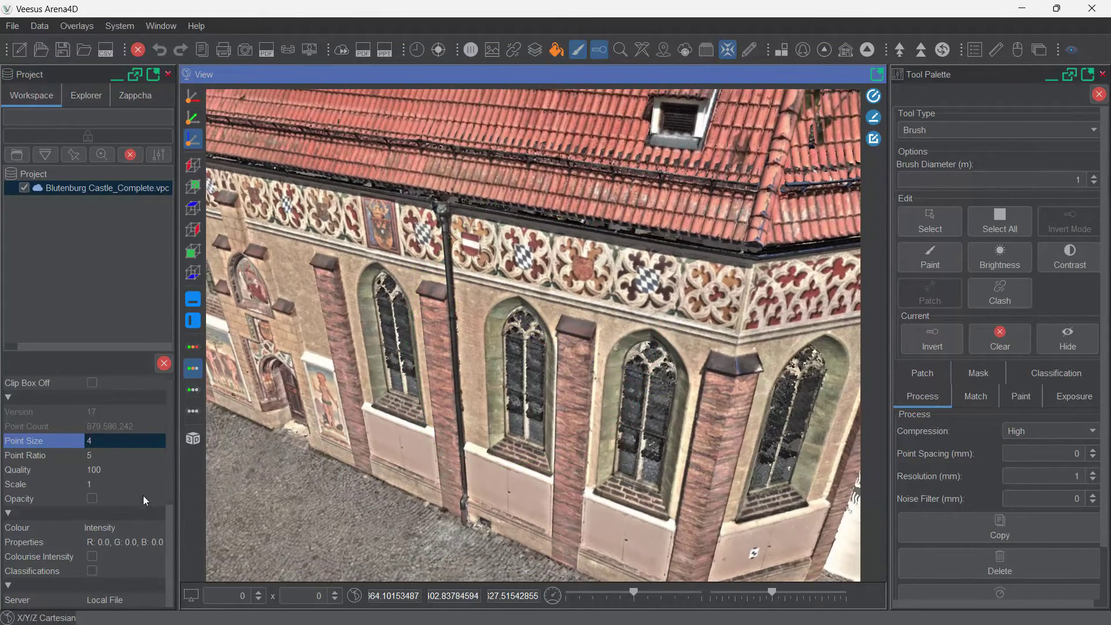
# Step: Turn on the Opacity property of the point cloud and examine the castle and chapel from several angles, near and far
pyautogui.click(91, 499)
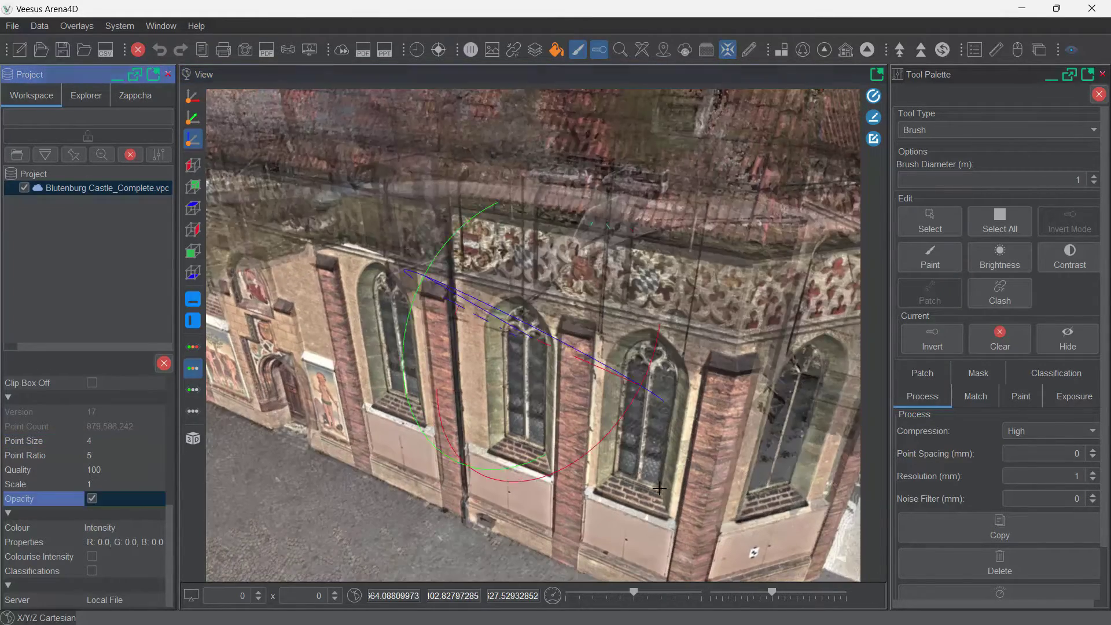
pyautogui.scroll(-10, 653, 488)
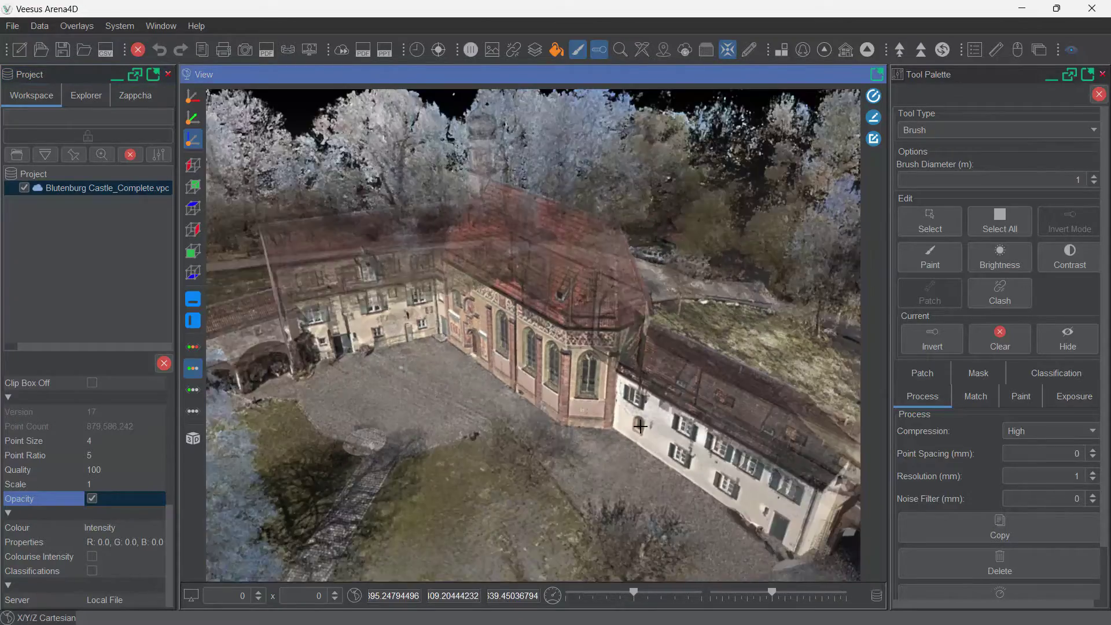
pyautogui.moveTo(640, 428); pyautogui.dragTo(545, 361)
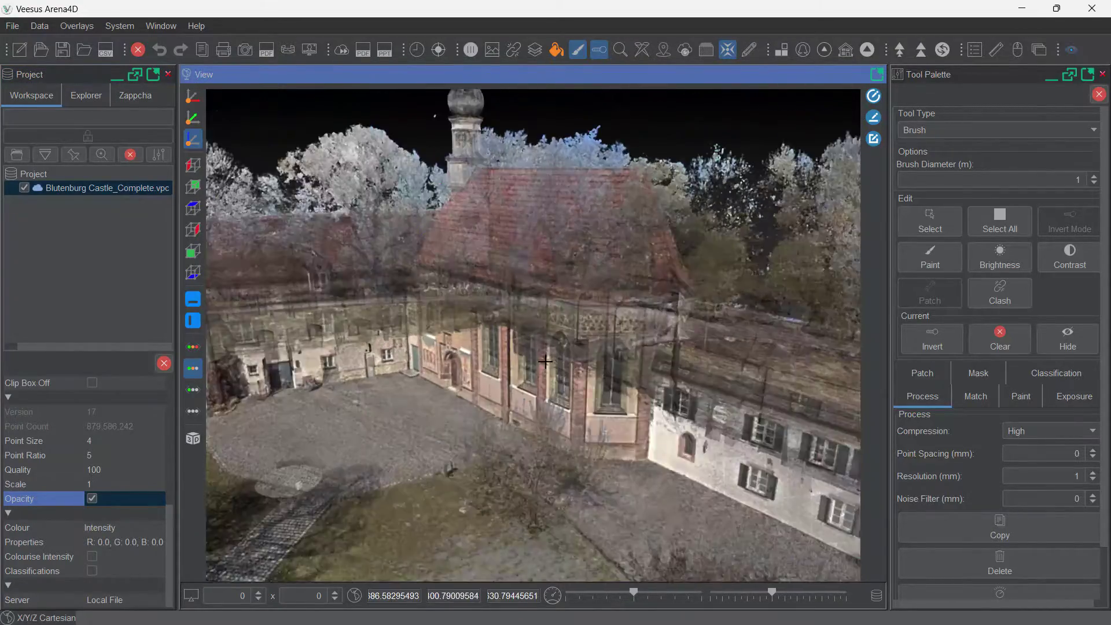
pyautogui.scroll(4, 545, 361)
pyautogui.moveTo(697, 548); pyautogui.dragTo(675, 477)
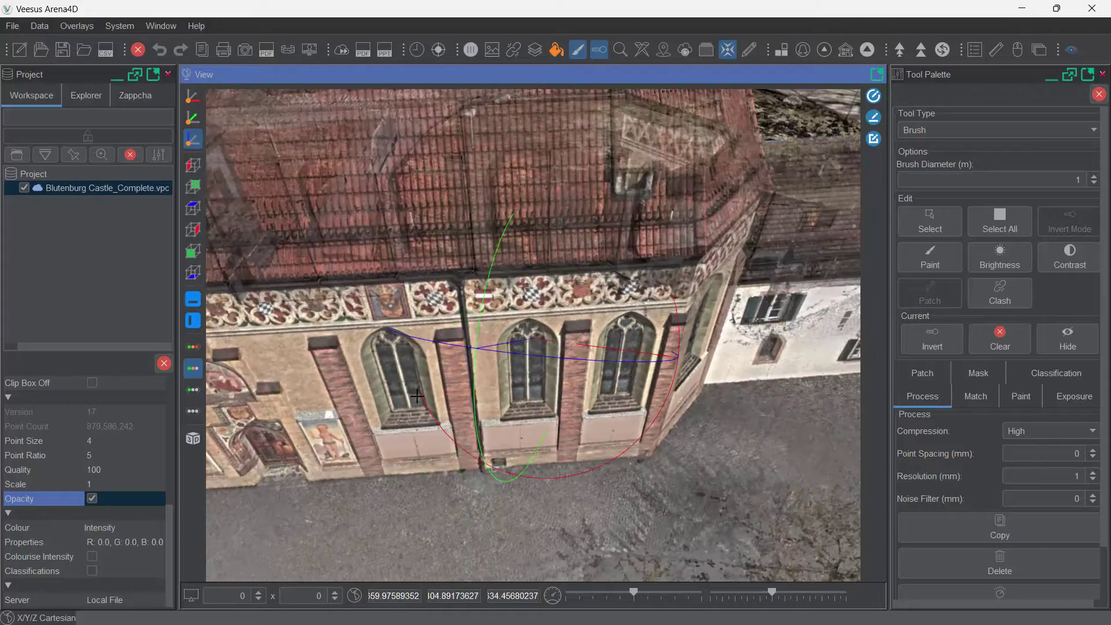
pyautogui.moveTo(447, 396); pyautogui.dragTo(508, 371)
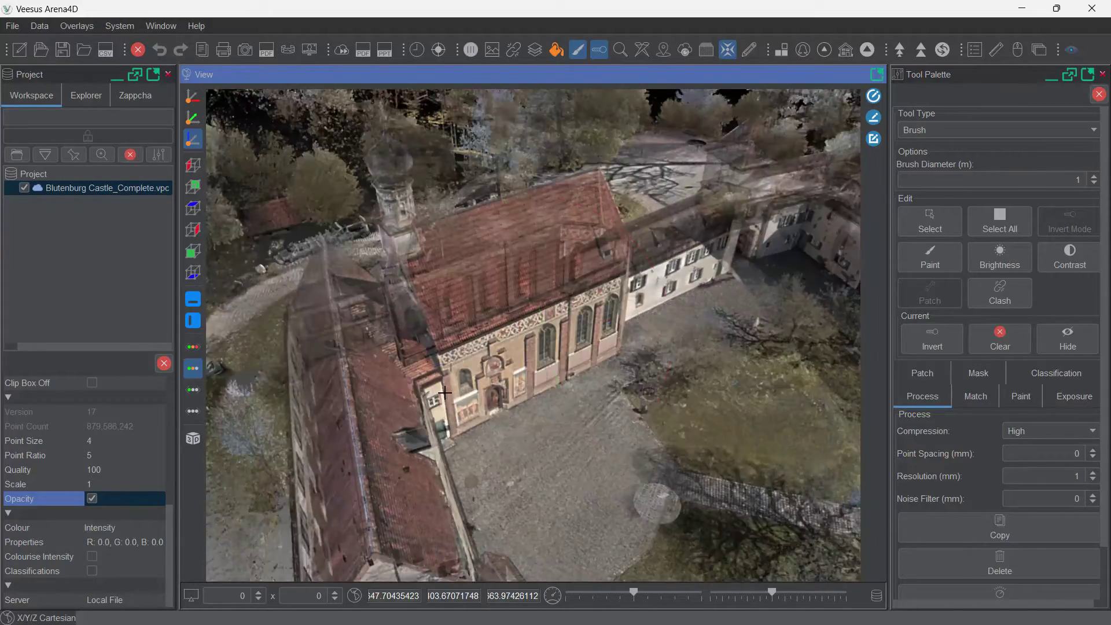
pyautogui.moveTo(445, 394); pyautogui.dragTo(400, 398)
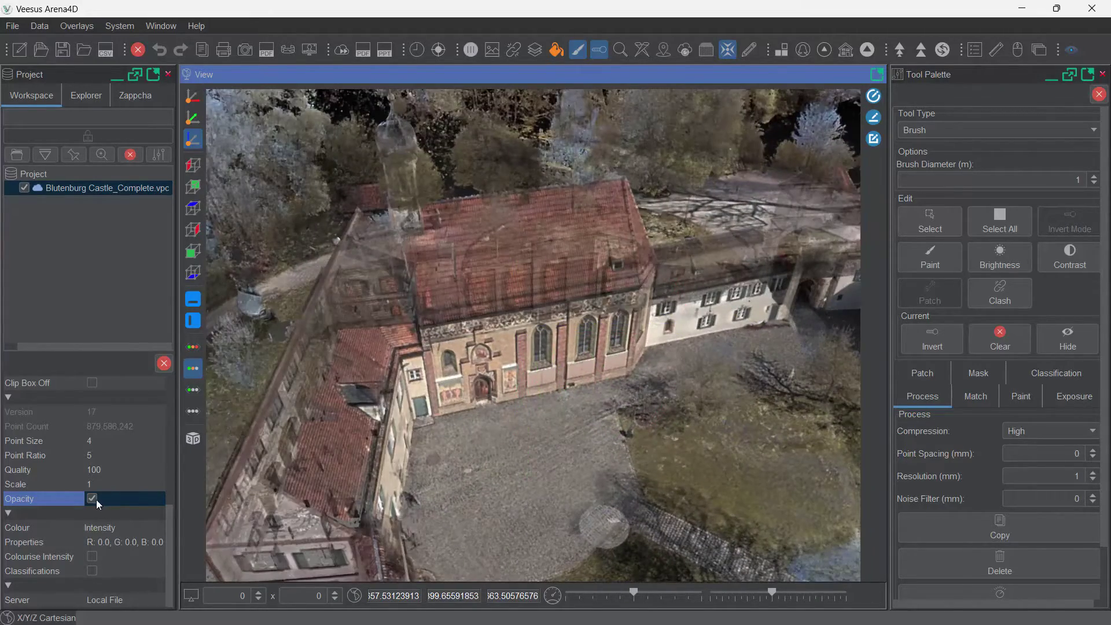